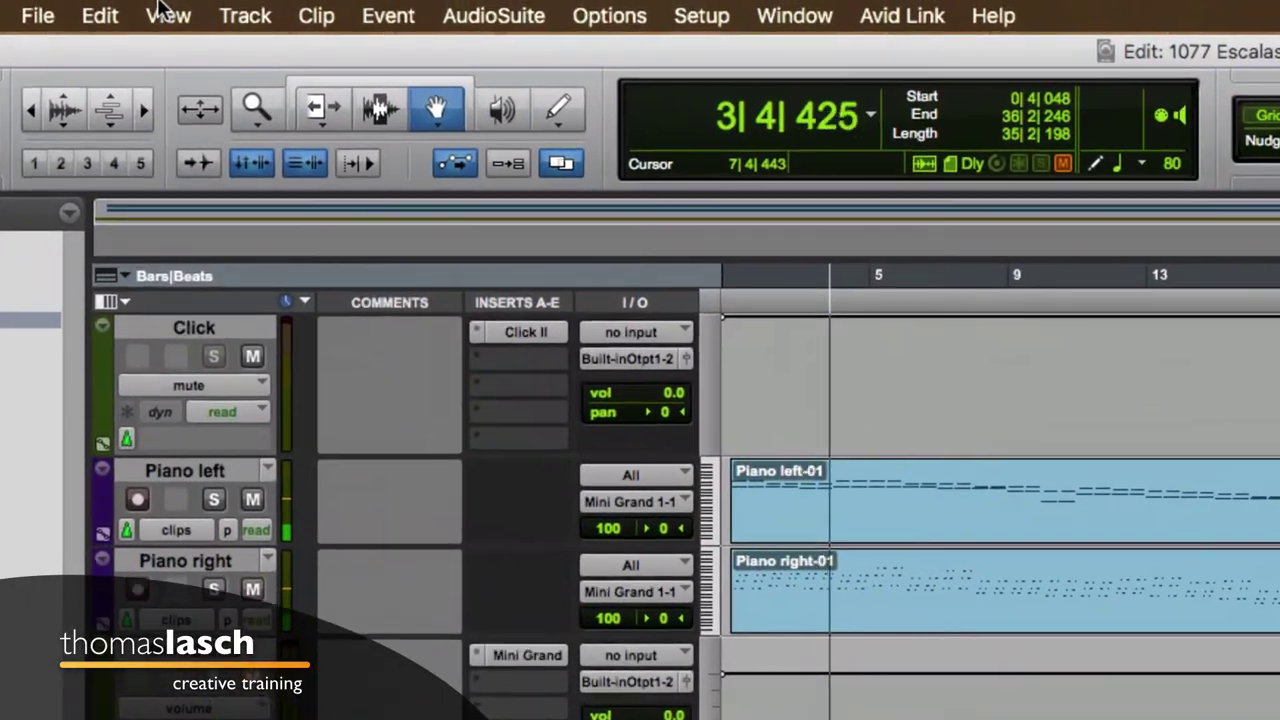
- Review the ruler types that can be displayed in the Edit window
left_click(157, 7)
mouse_move(334, 146)
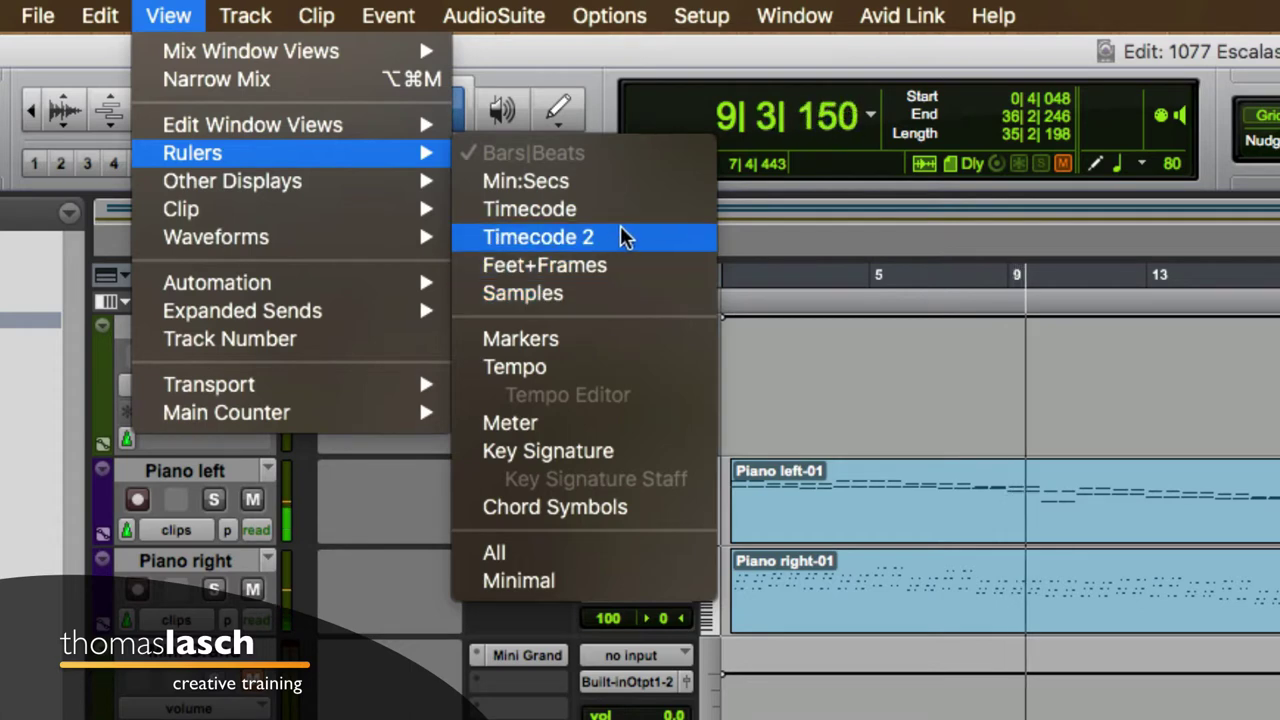
left_click(636, 116)
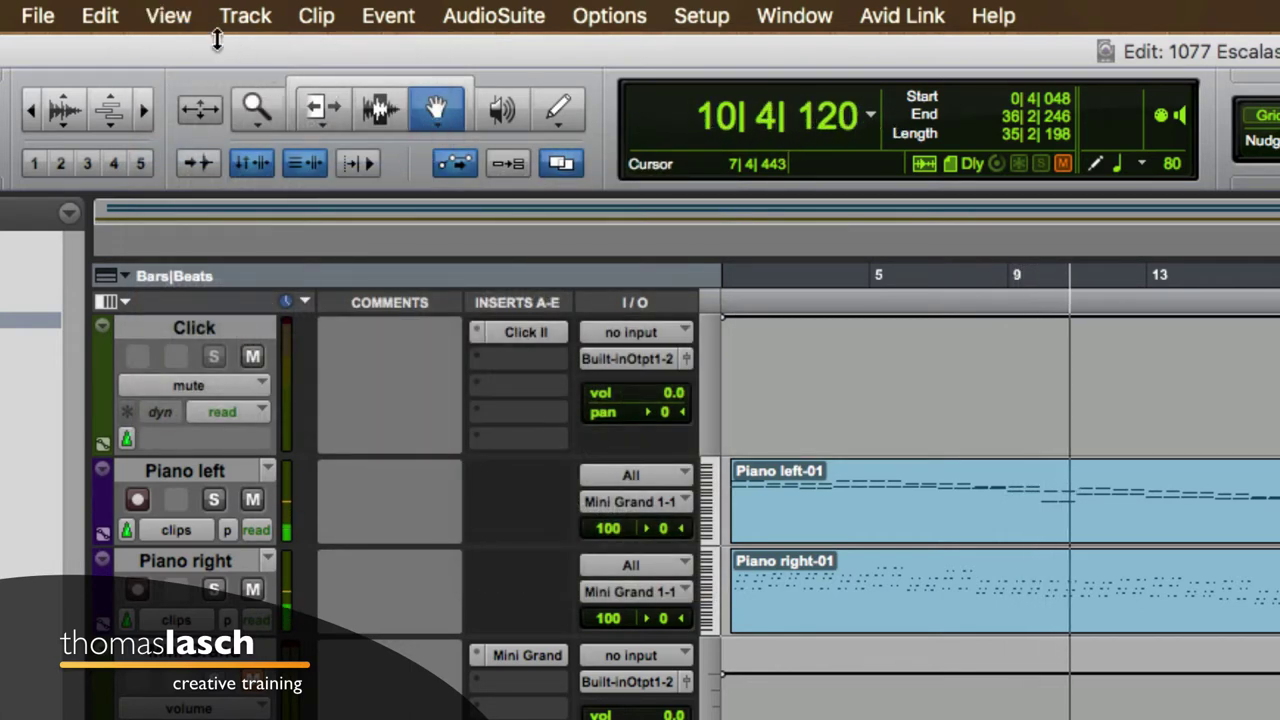
left_click(172, 17)
mouse_move(440, 153)
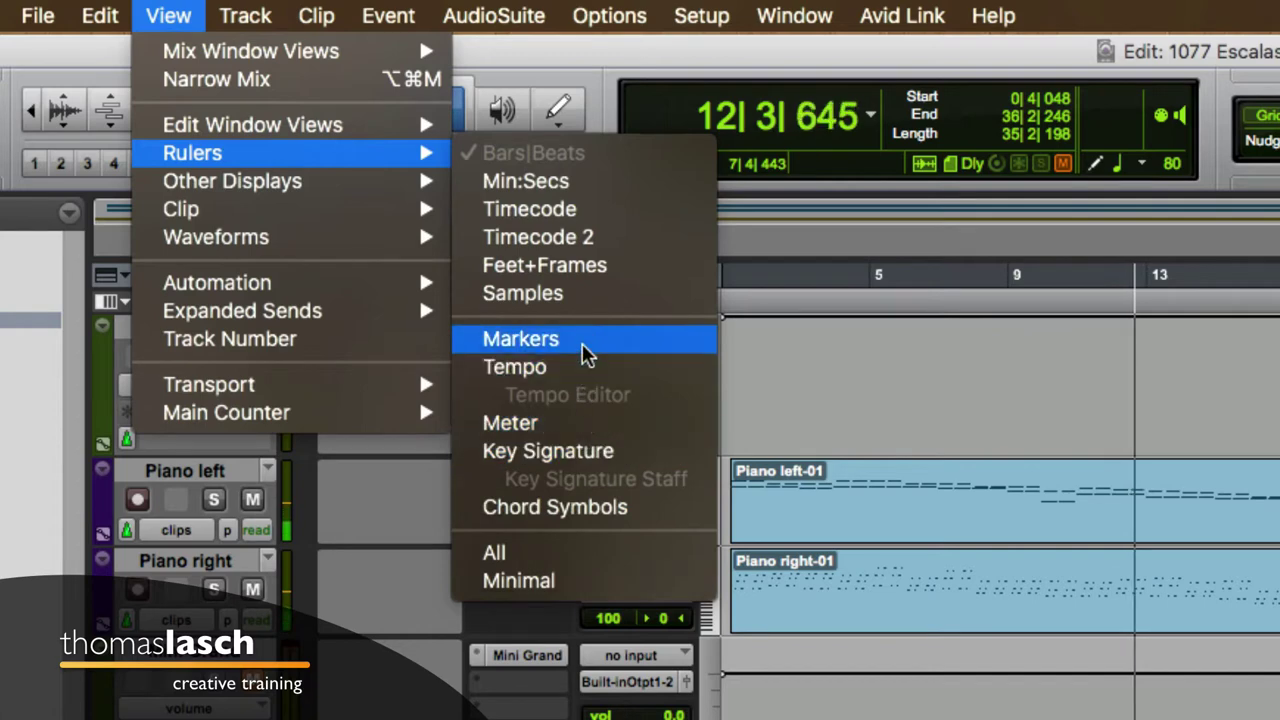
left_click(764, 320)
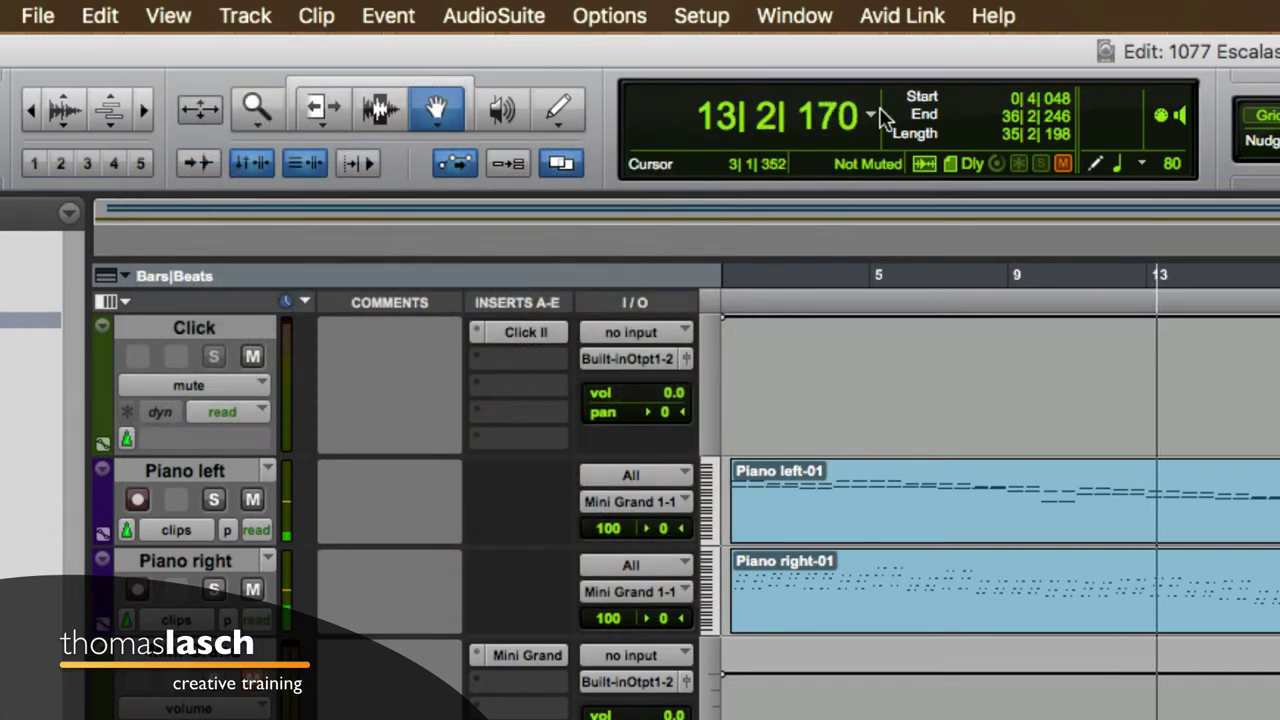
- Switch the main counter to Min:Secs and to Timecode during playback, and stop playback
left_click(871, 116)
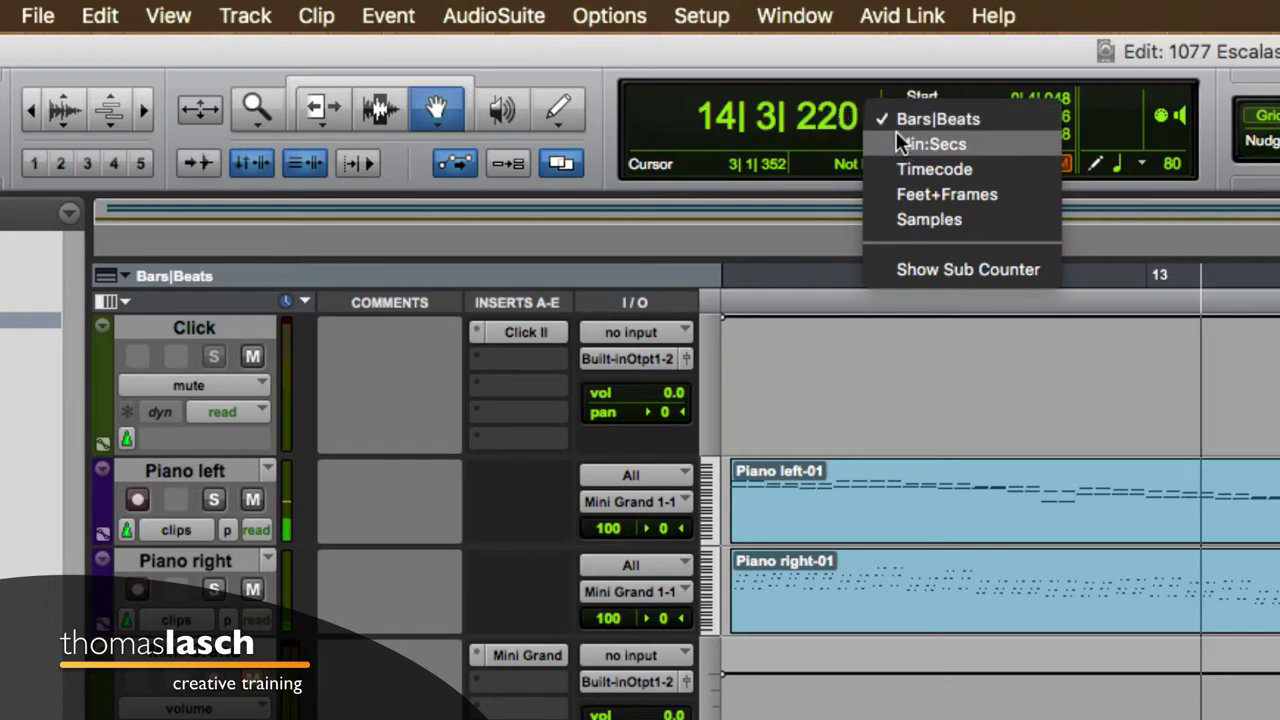
left_click(903, 144)
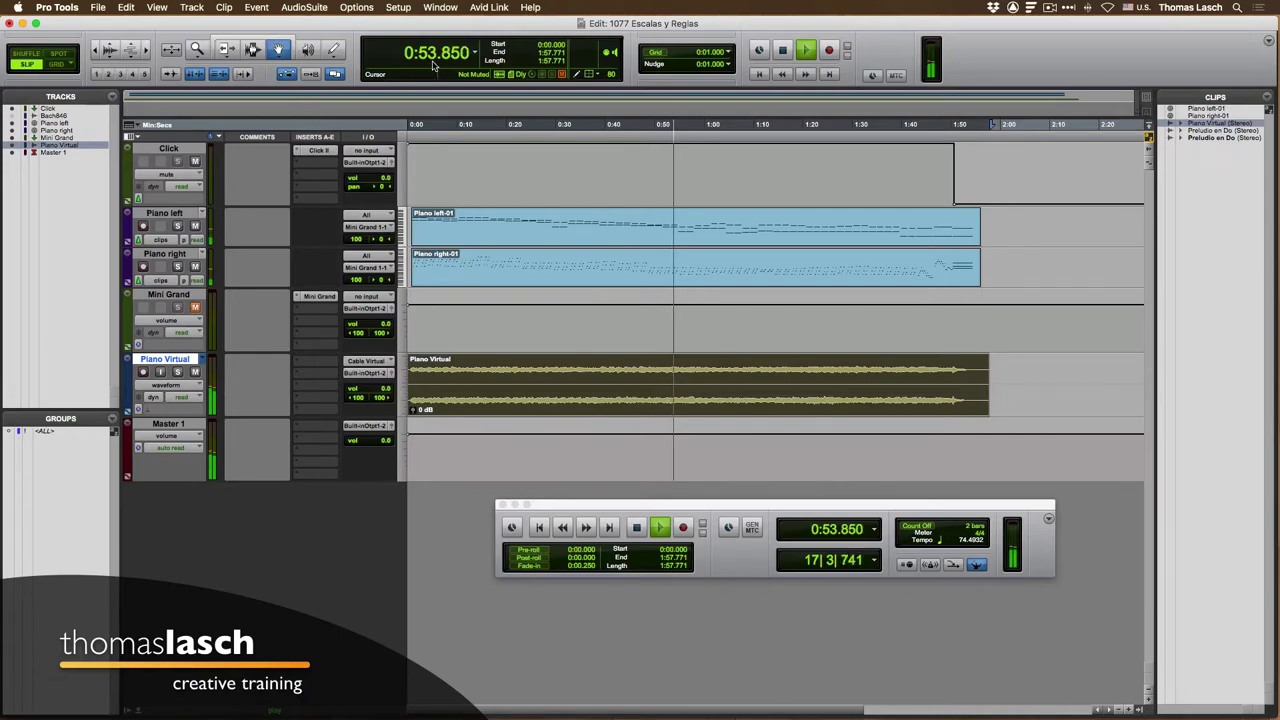
left_click(478, 53)
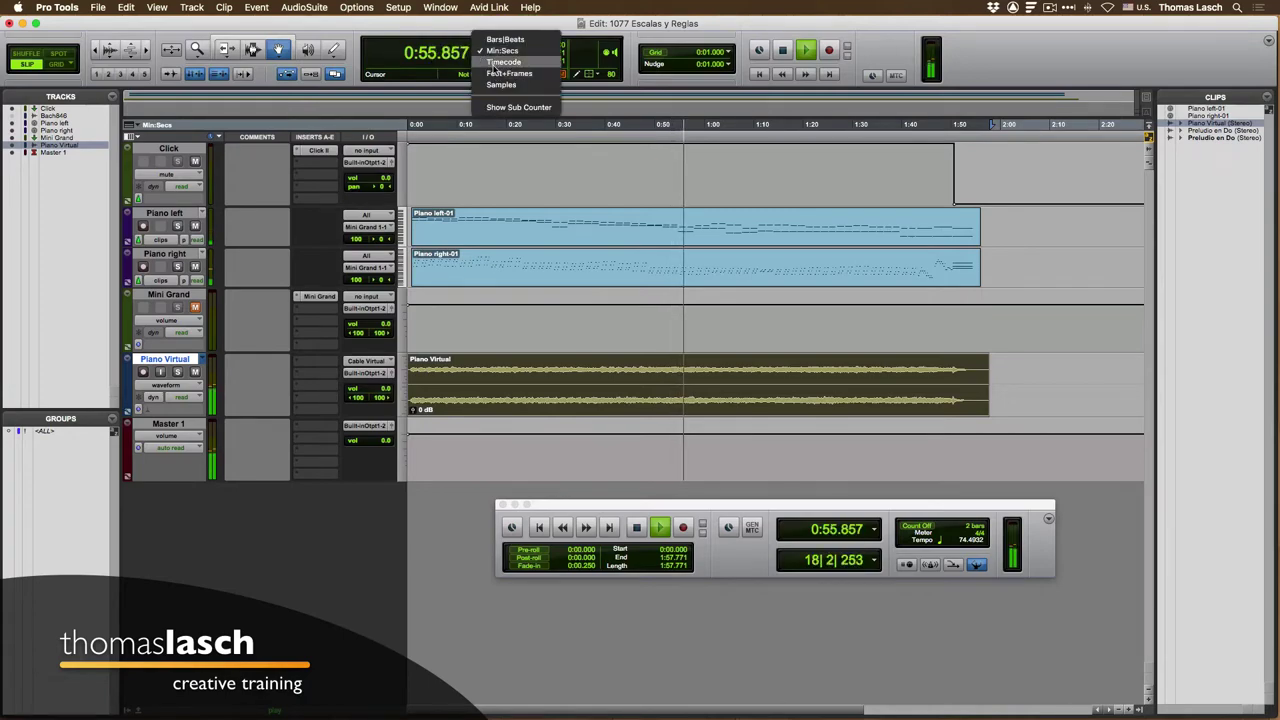
left_click(495, 63)
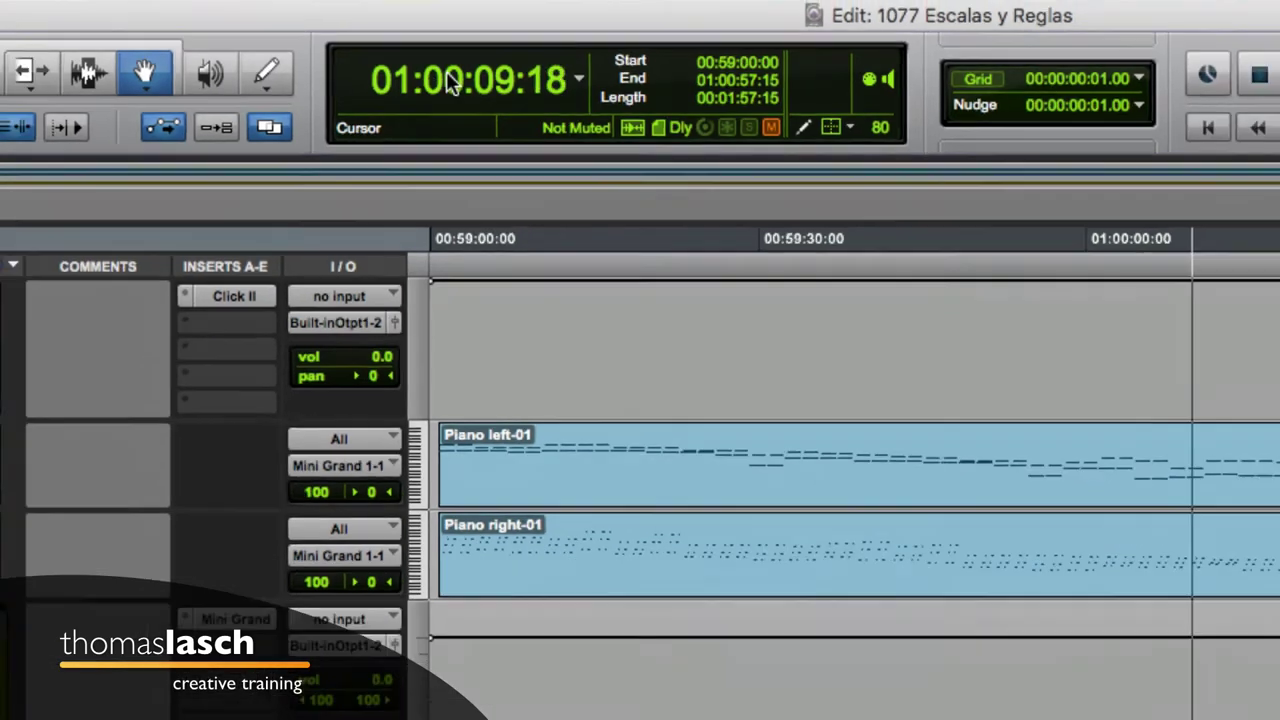
key("space")
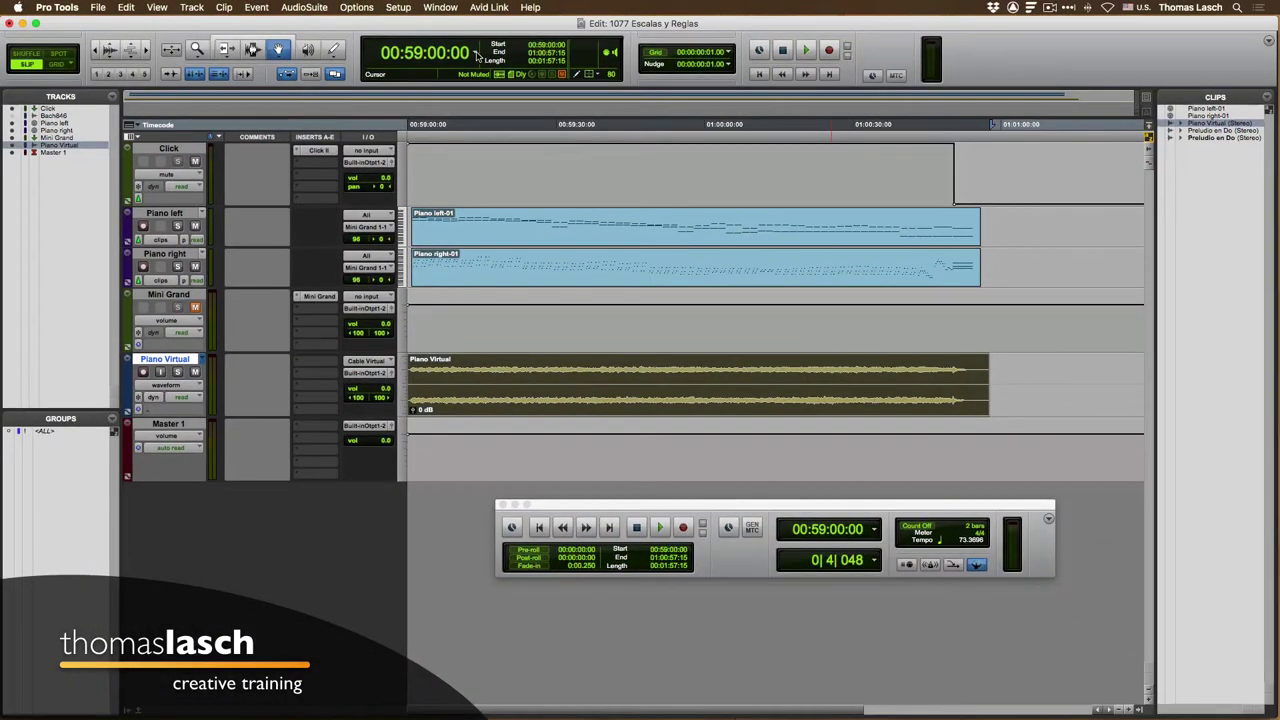
- Cycle the main counter through Feet+Frames and Samples, and return it to Bars|Beats
left_click(477, 56)
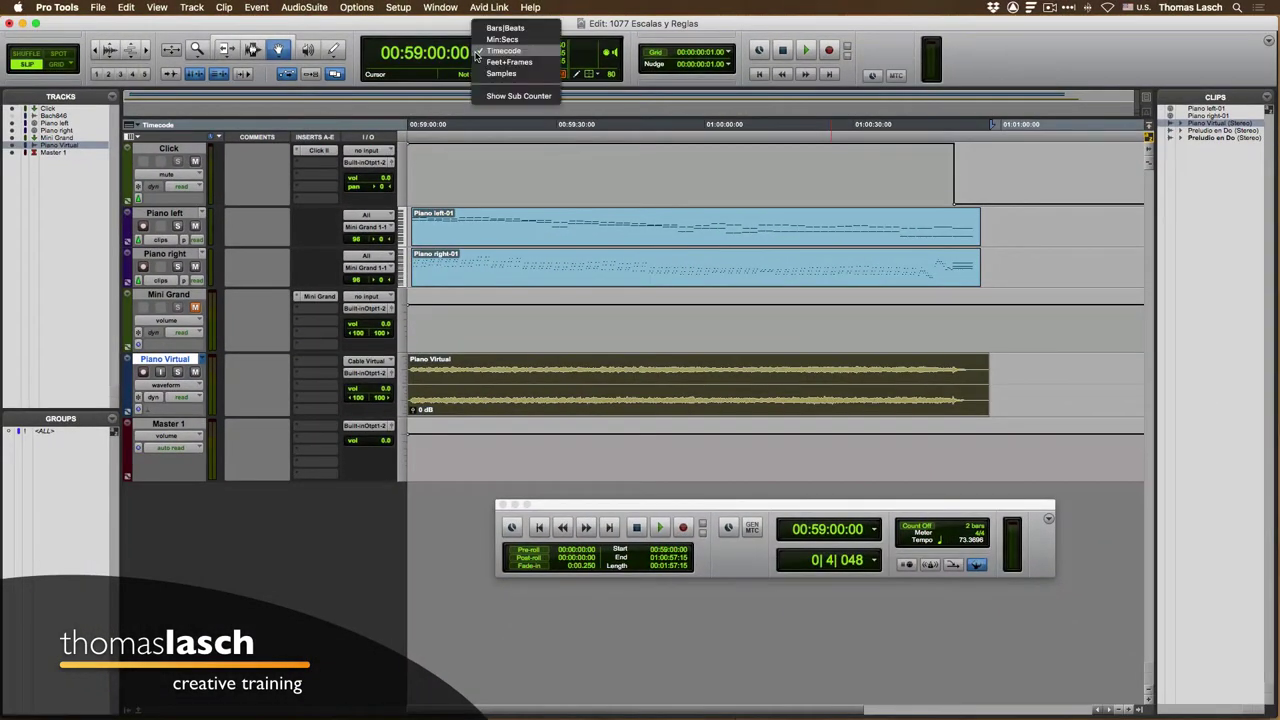
left_click(502, 63)
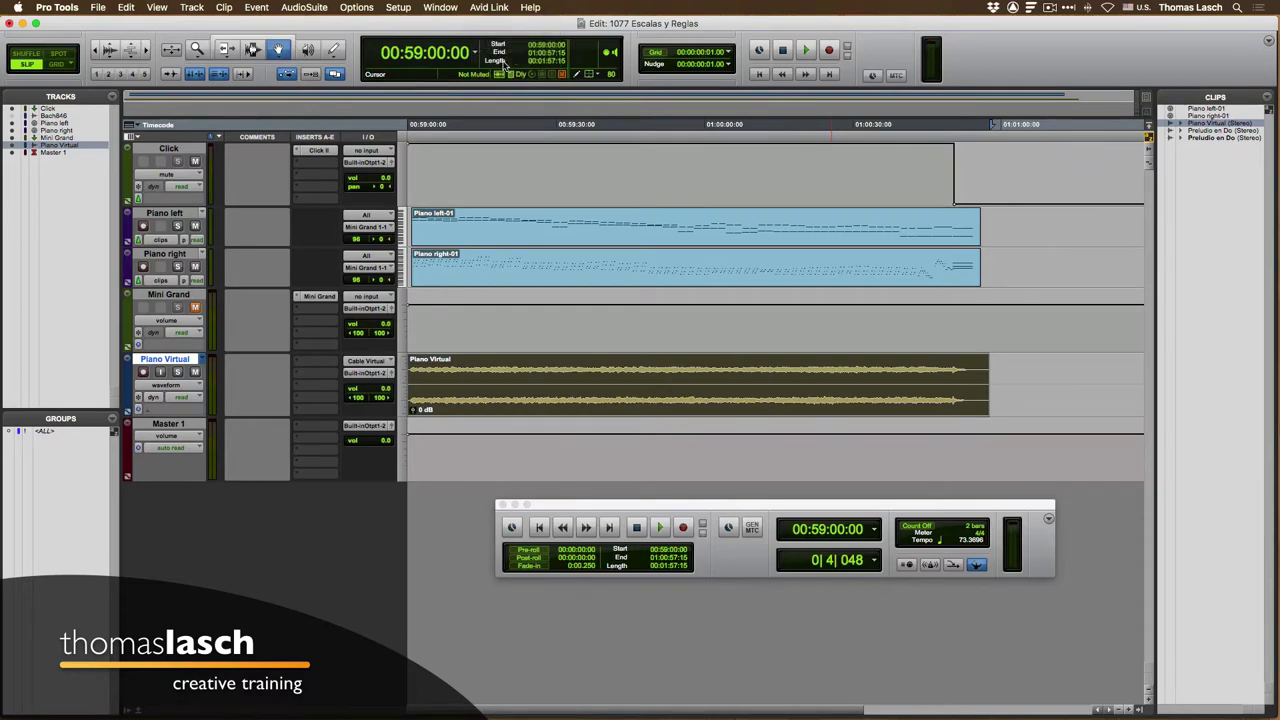
left_click(475, 55)
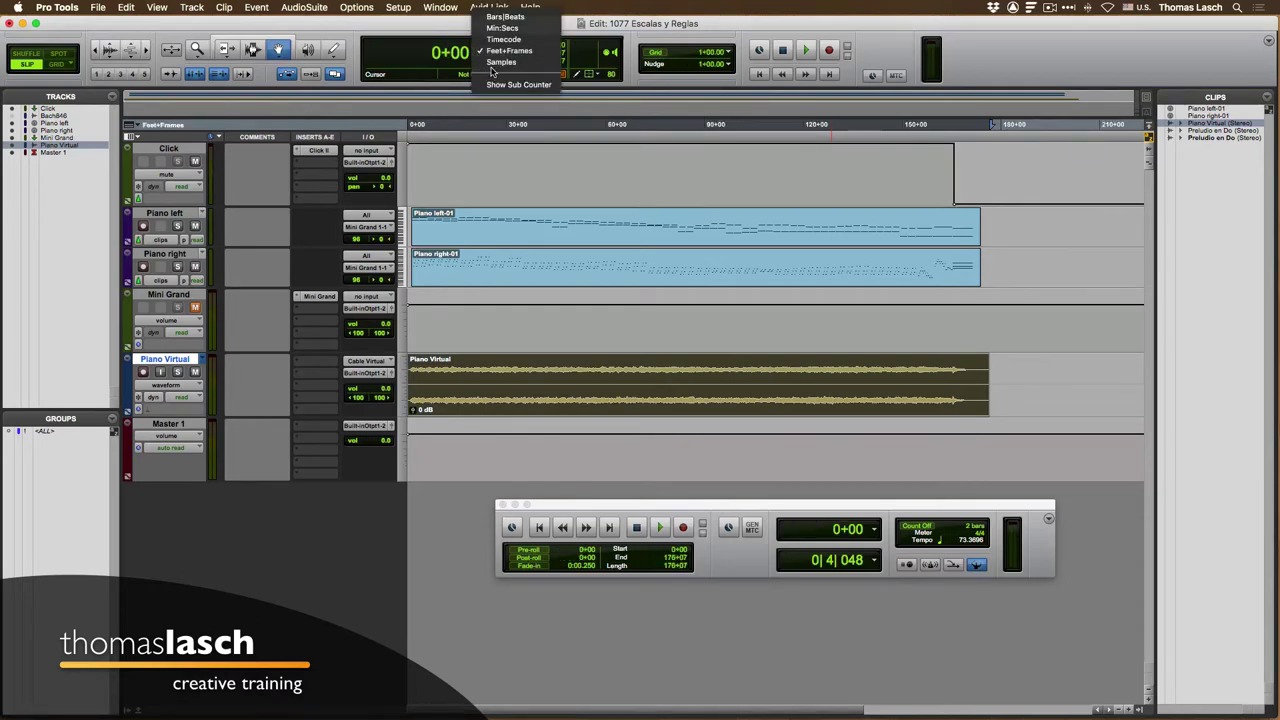
left_click(501, 62)
left_click(474, 55)
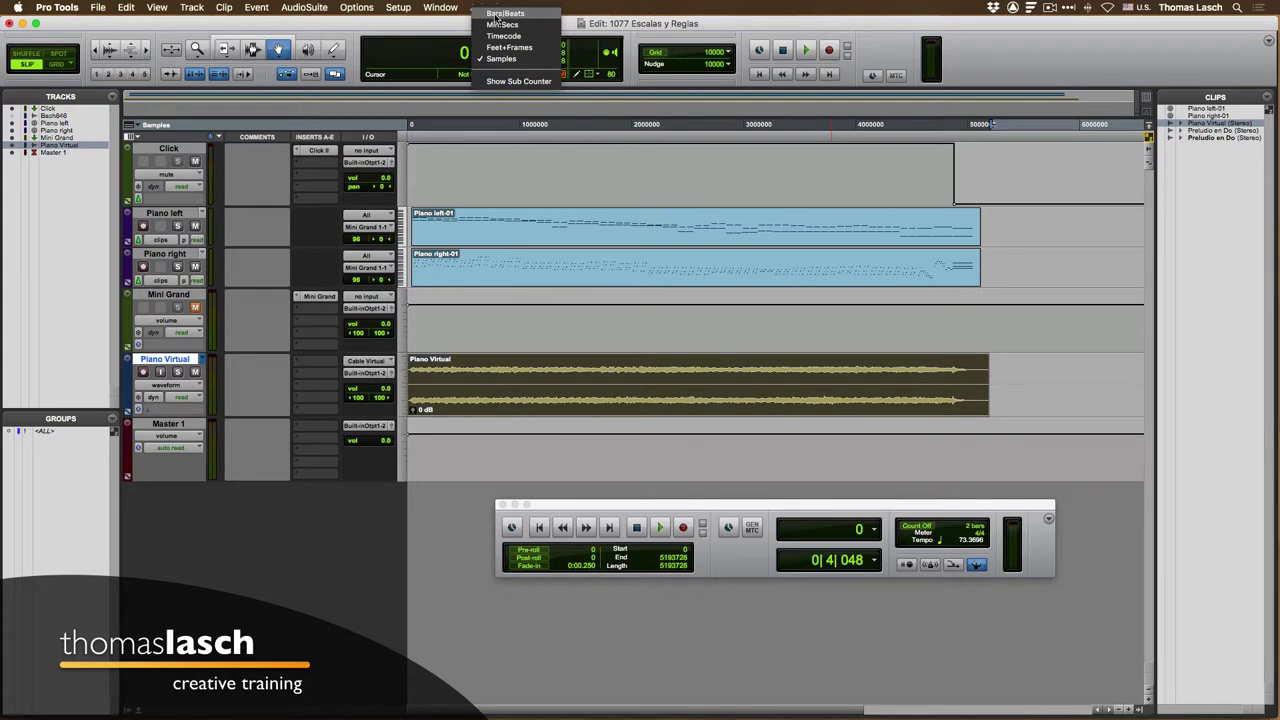
left_click(497, 15)
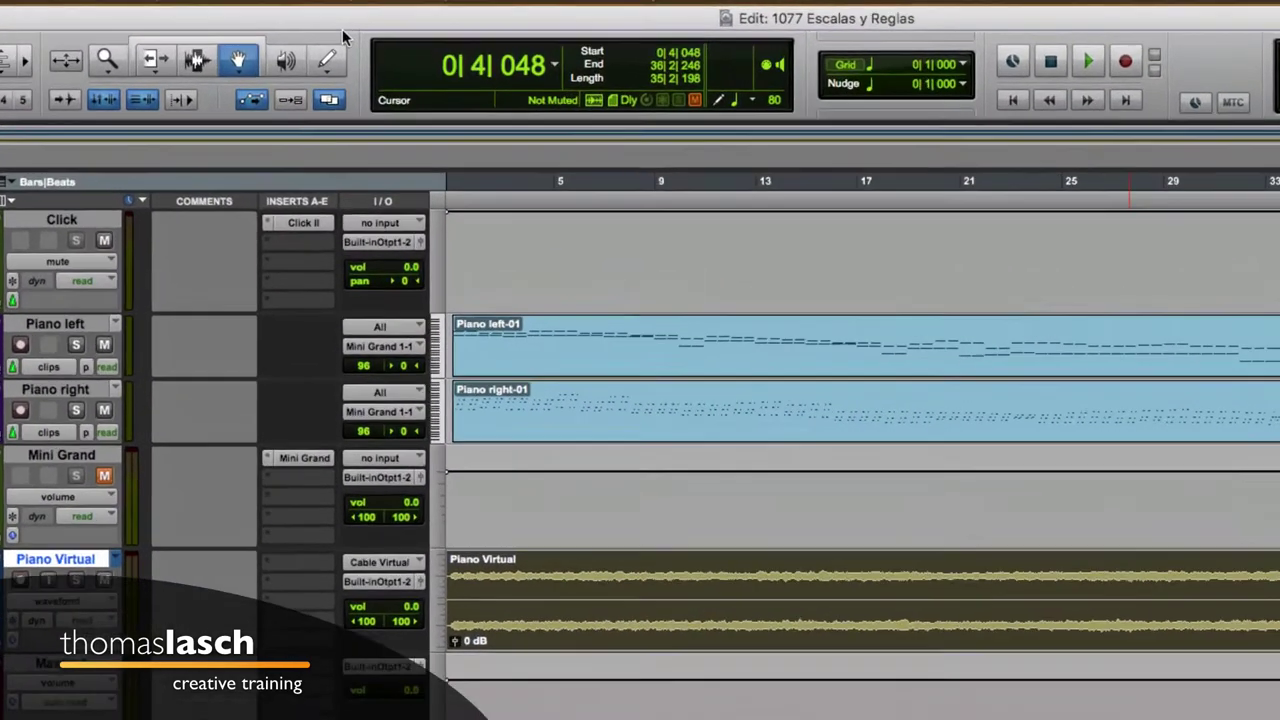
- Play the session with the metronome enabled and move the floating Transport window slightly upward
key("space")
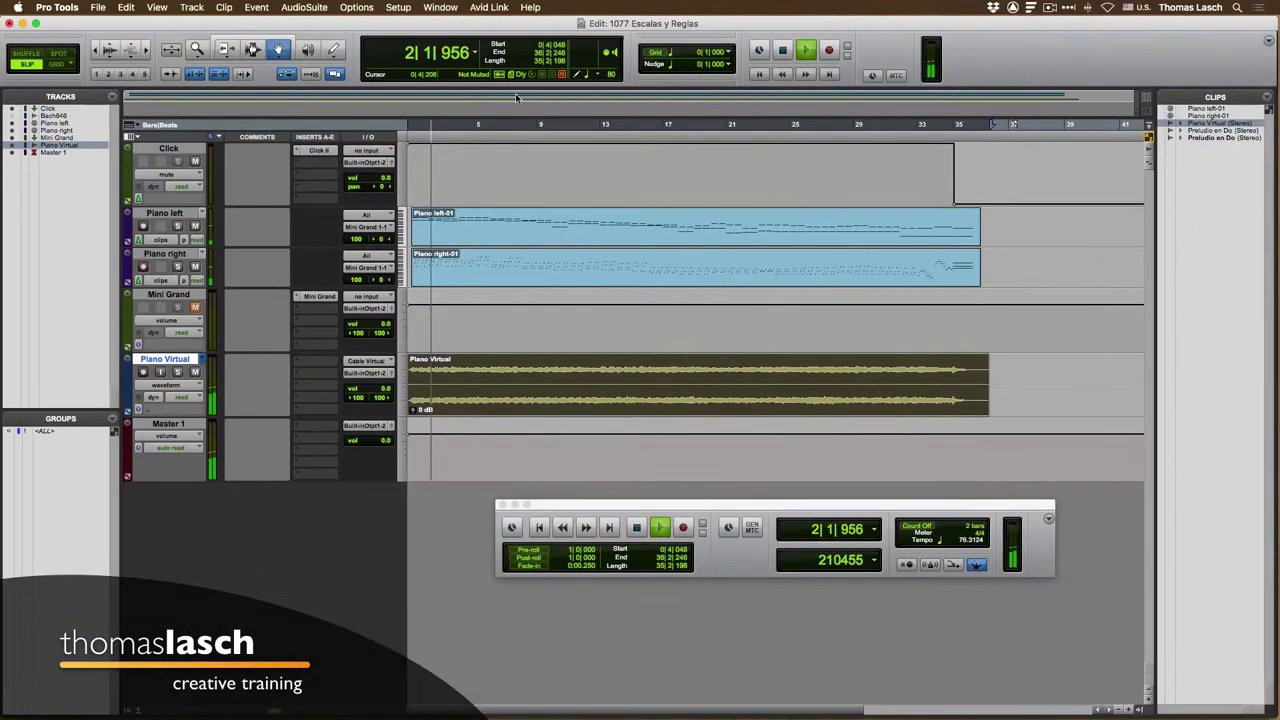
left_click(930, 565)
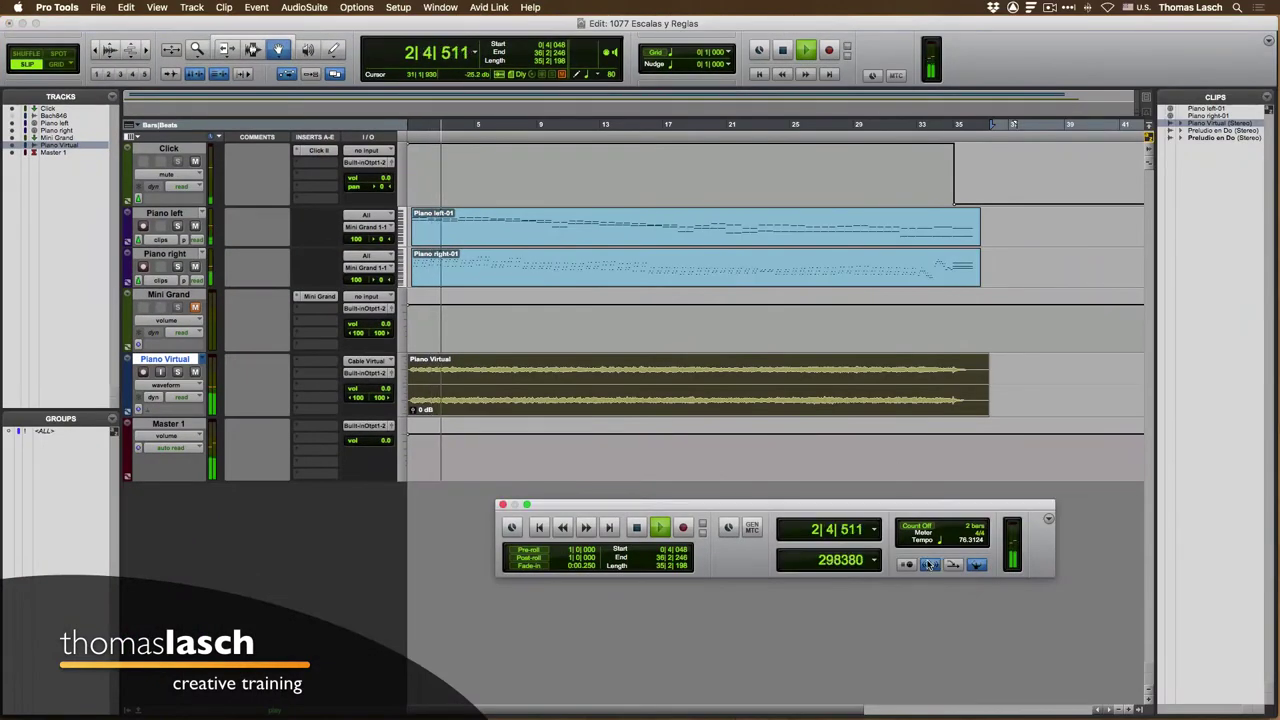
left_click_drag(922, 509, 901, 476)
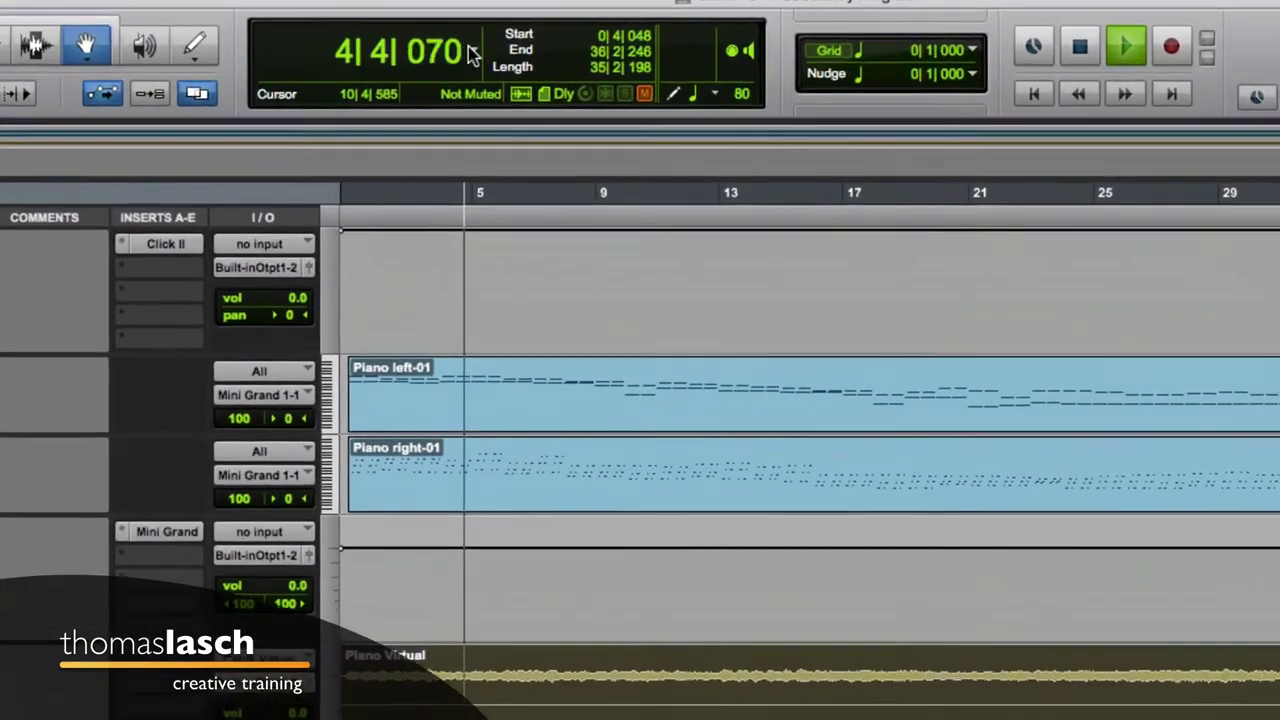
- Show the sub counter beneath the main counter and set its format to Min:Secs
left_click(470, 55)
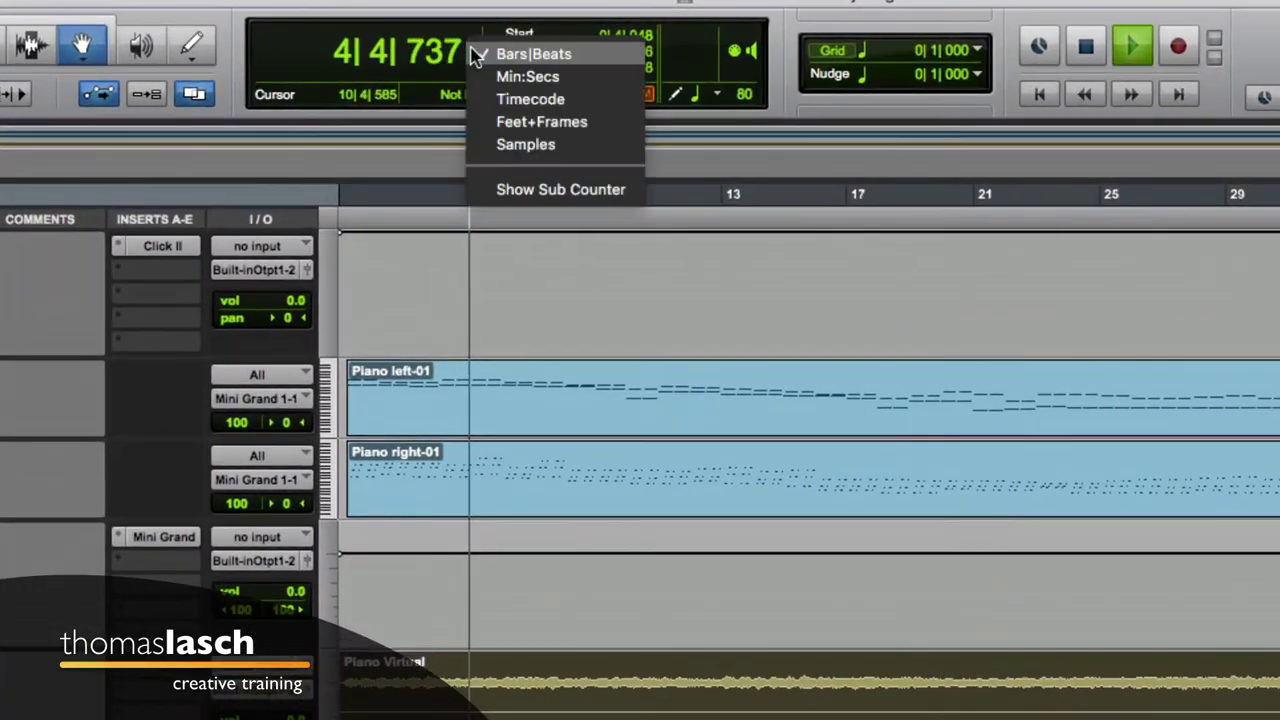
left_click(530, 190)
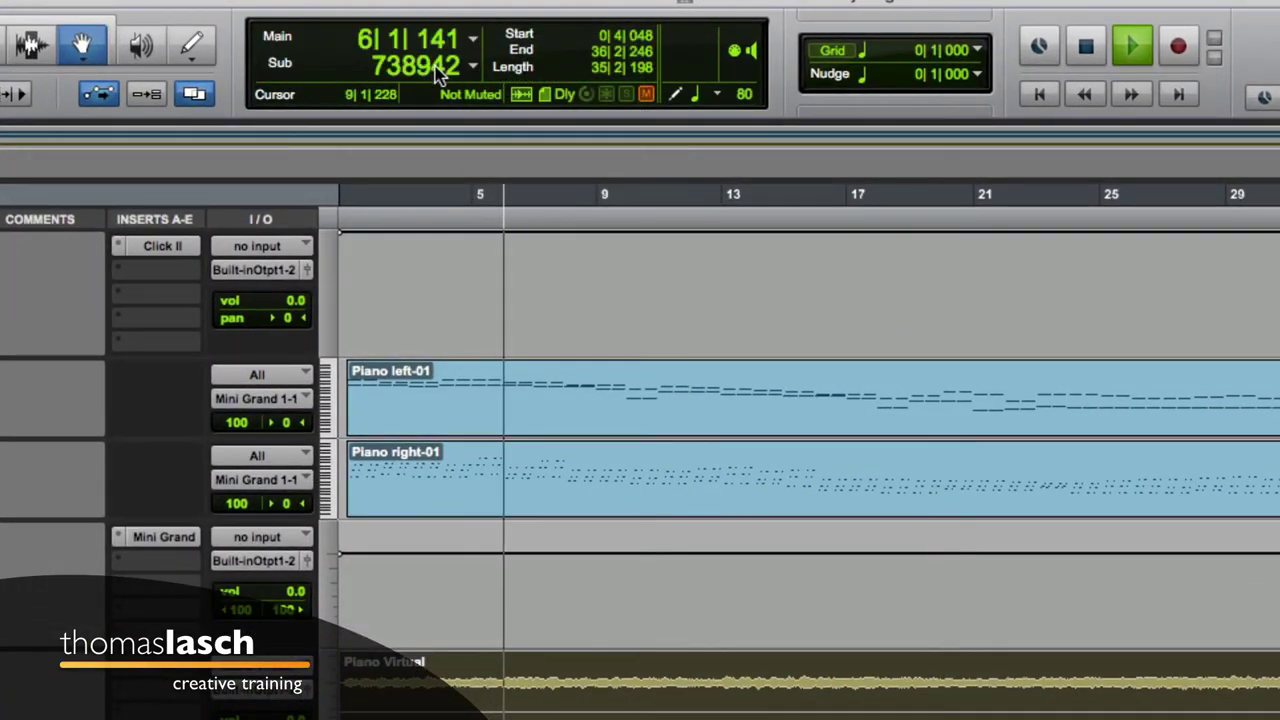
left_click(470, 66)
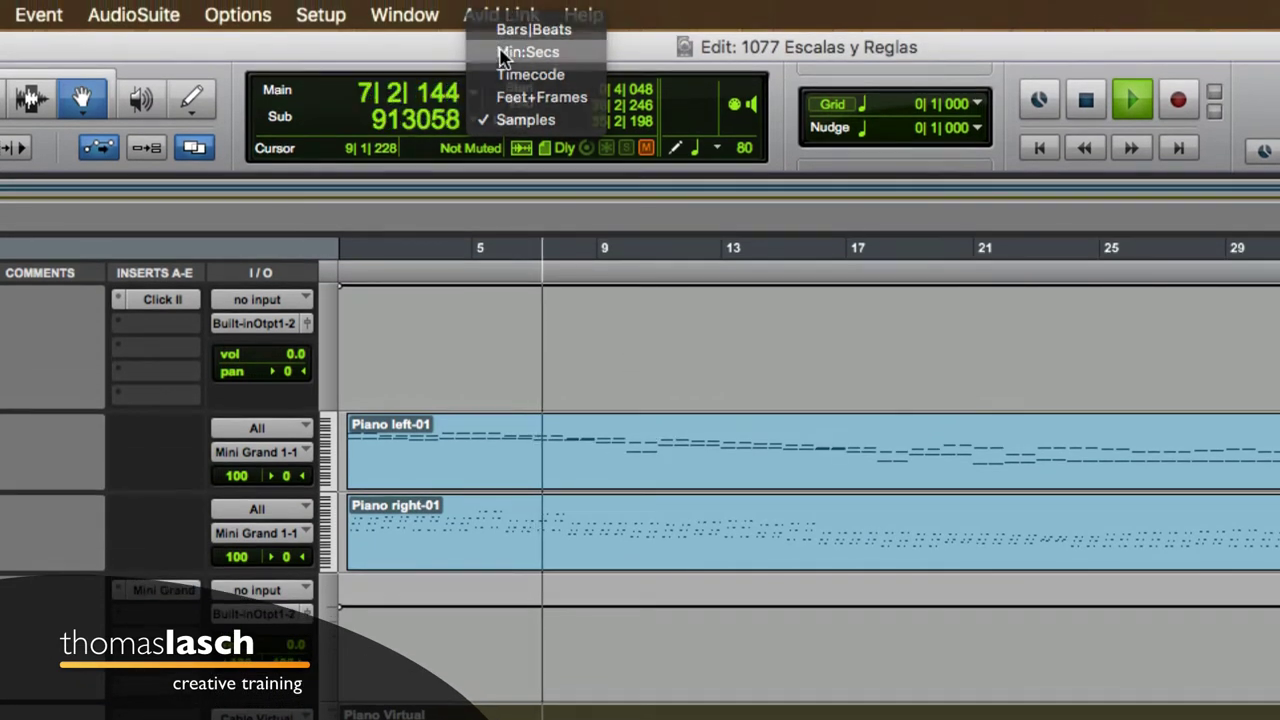
left_click(505, 54)
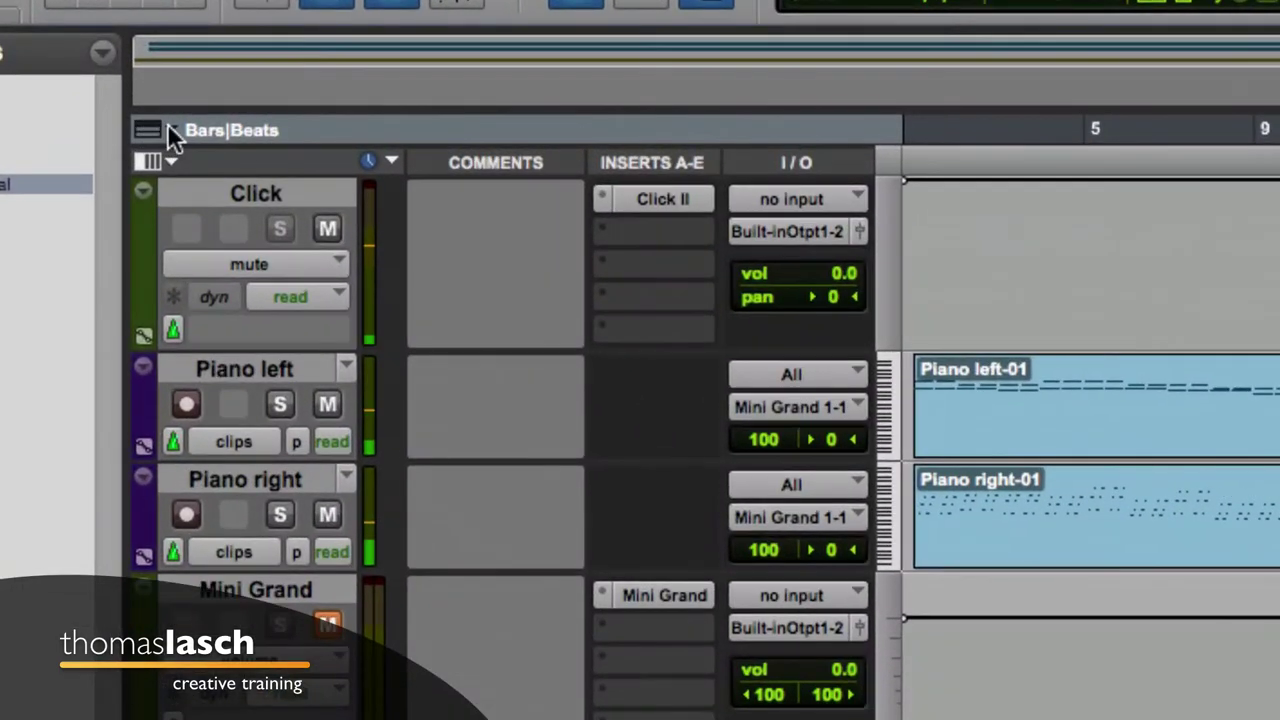
- Display all the additional rulers: Min:Secs, Timecode, Timecode 2, Feet+Frames, Samples, Markers, Tempo, Meter, Key and Chords
left_click(137, 127)
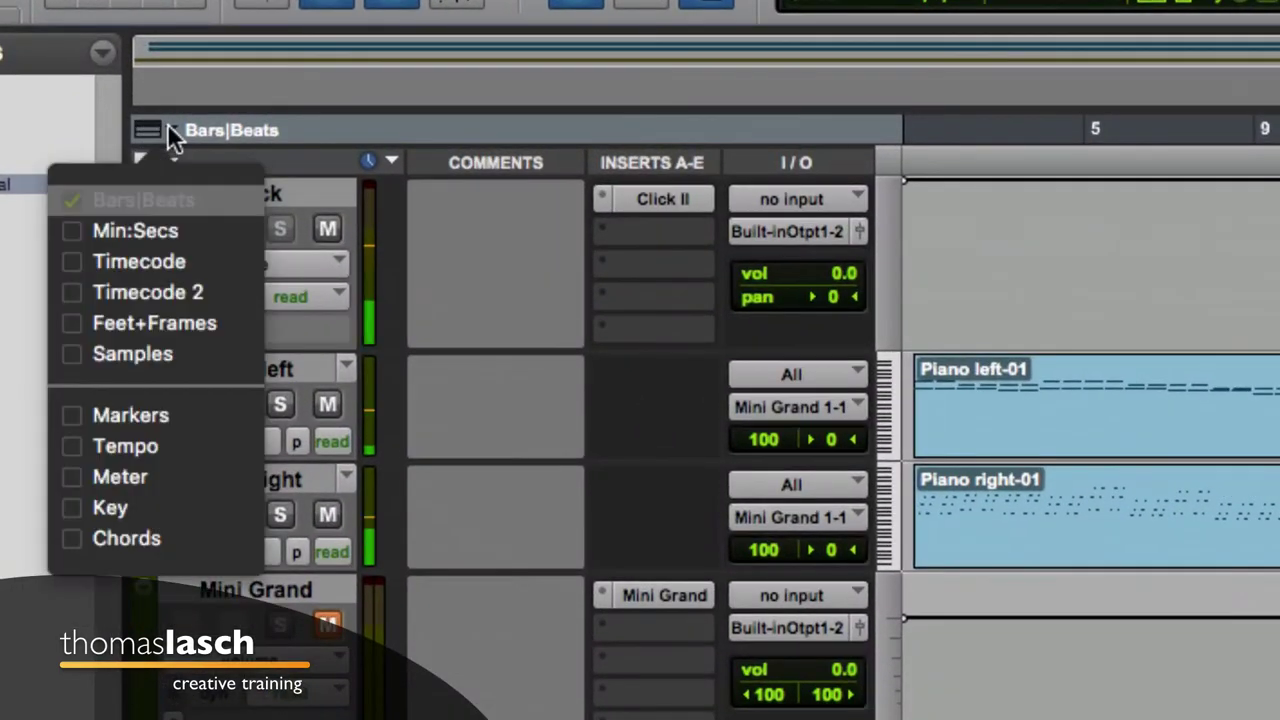
left_click(80, 230)
left_click(77, 261)
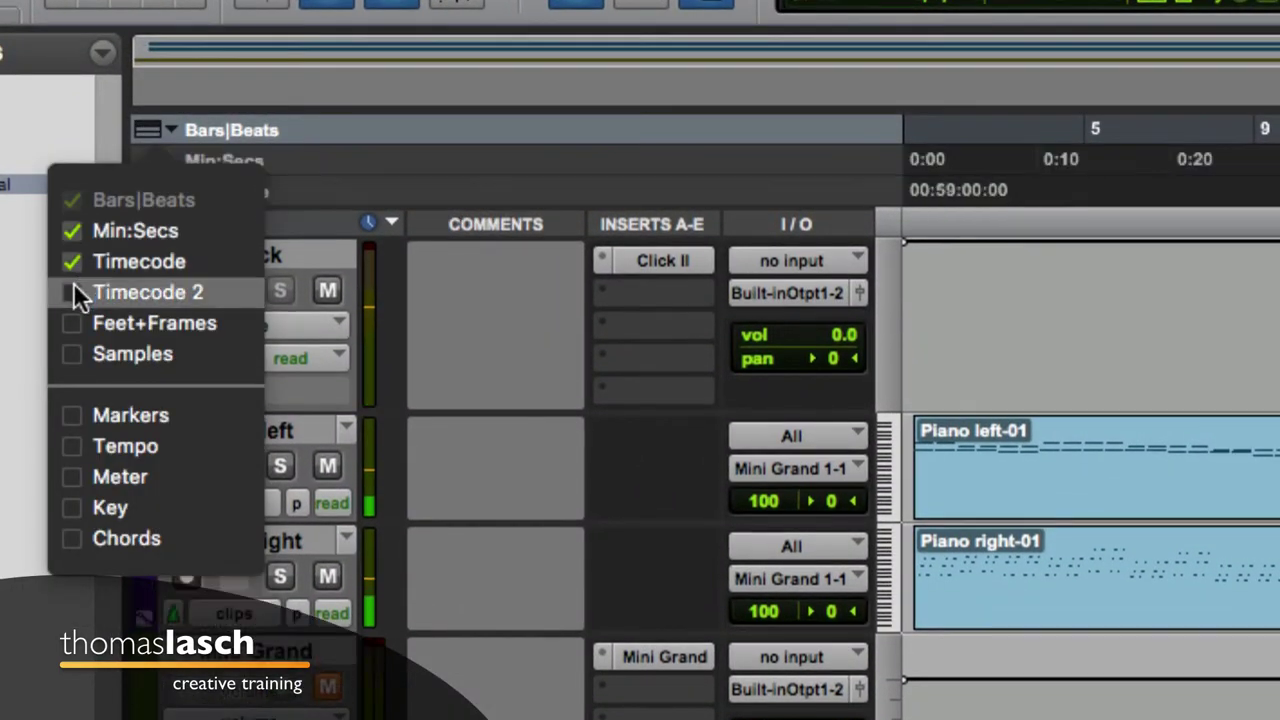
left_click(73, 290)
left_click(74, 321)
left_click(74, 348)
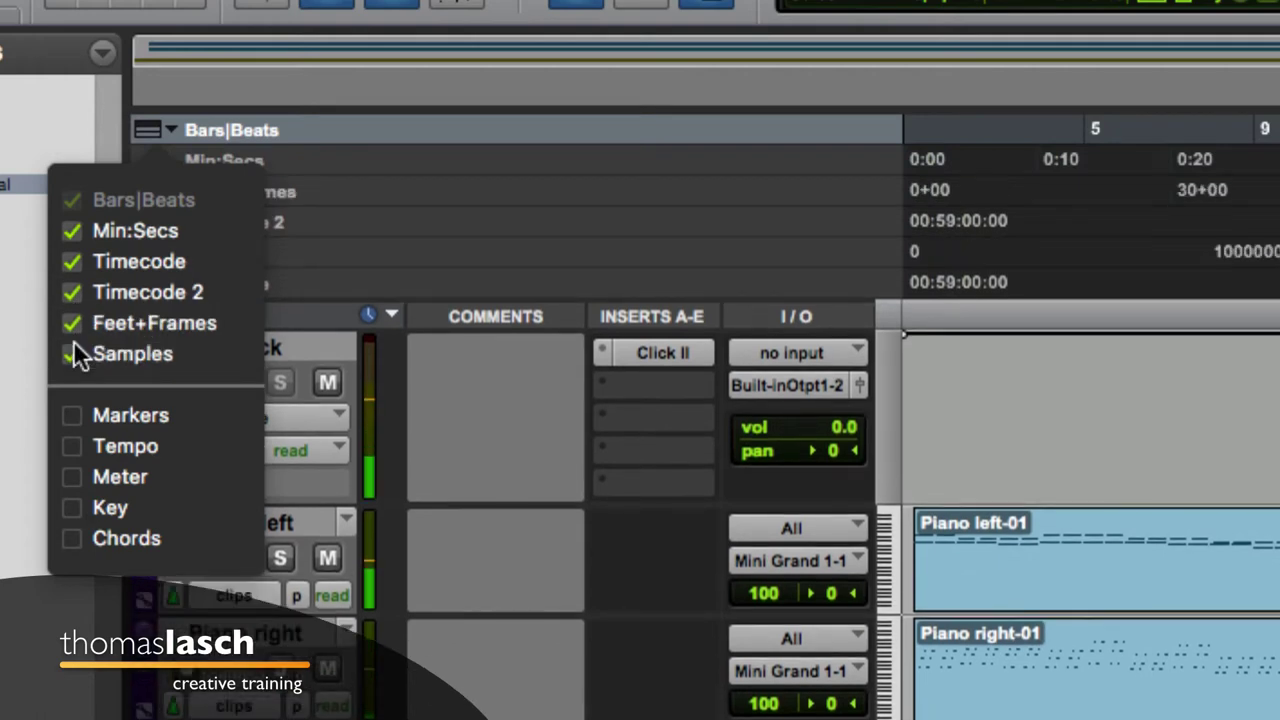
left_click(77, 413, "alt")
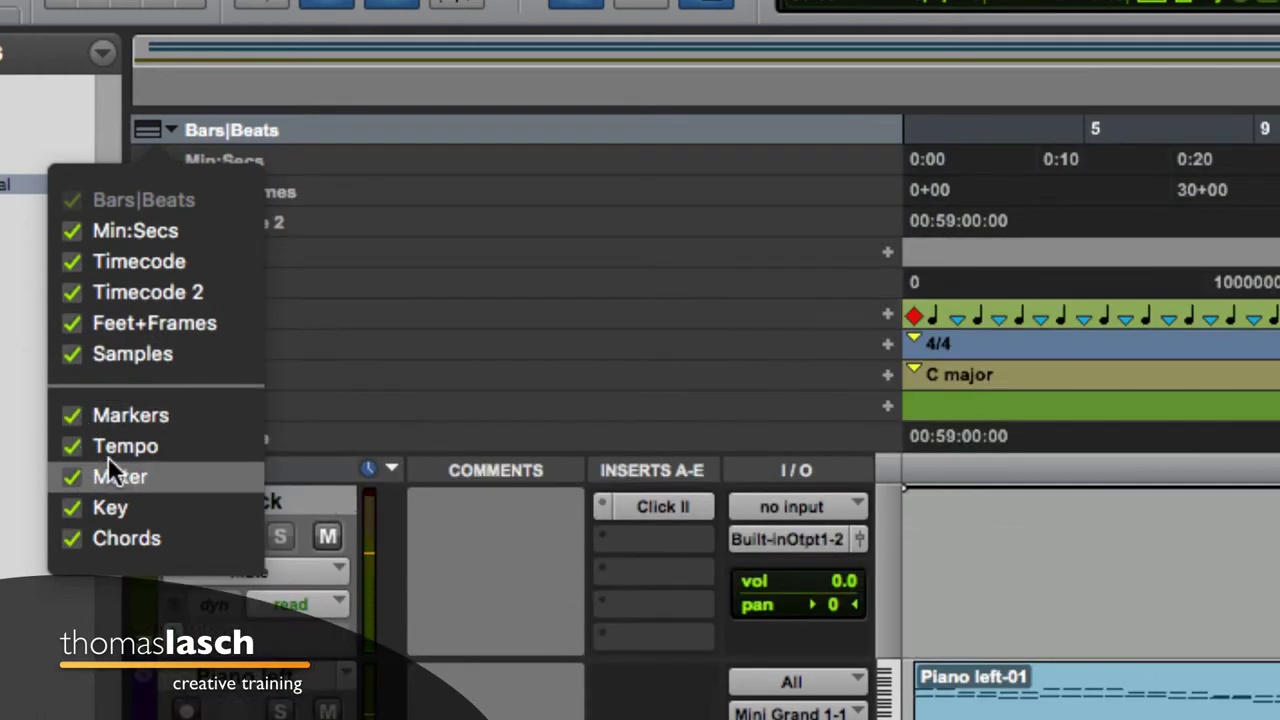
left_click(505, 310)
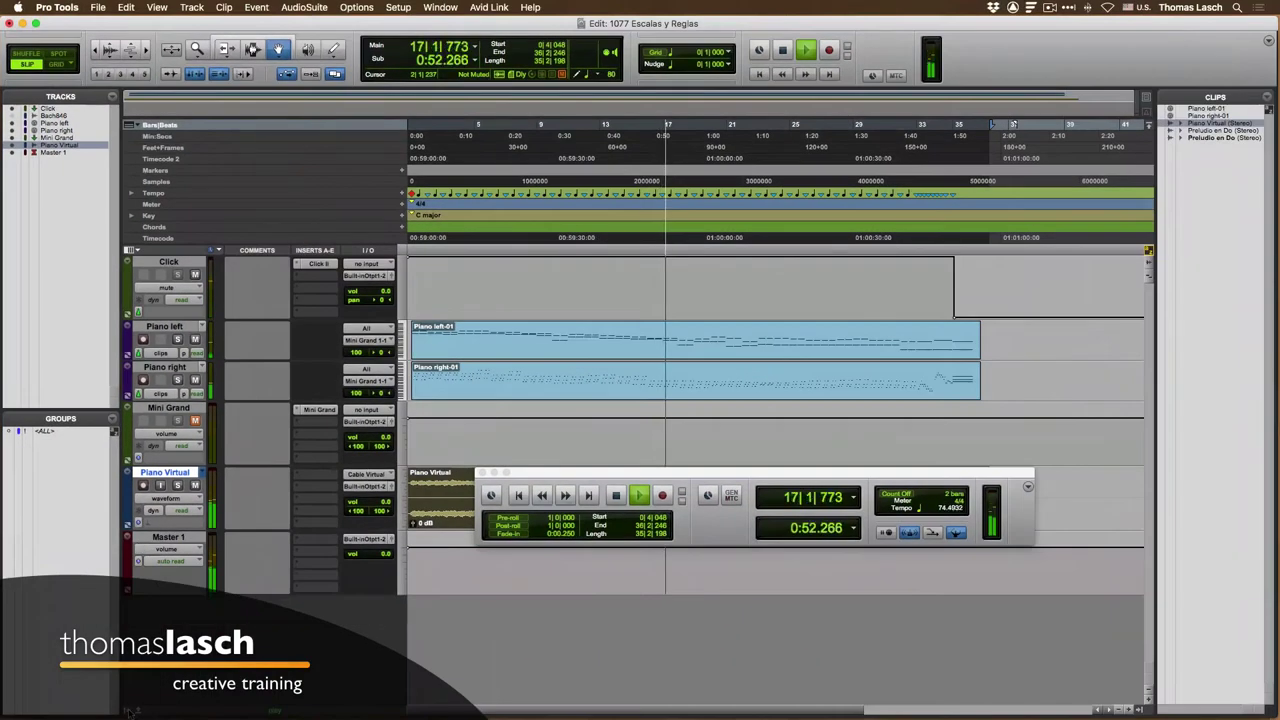
- Hide the Tracks and Groups lists beside the tracks in the Edit window
left_click(128, 711)
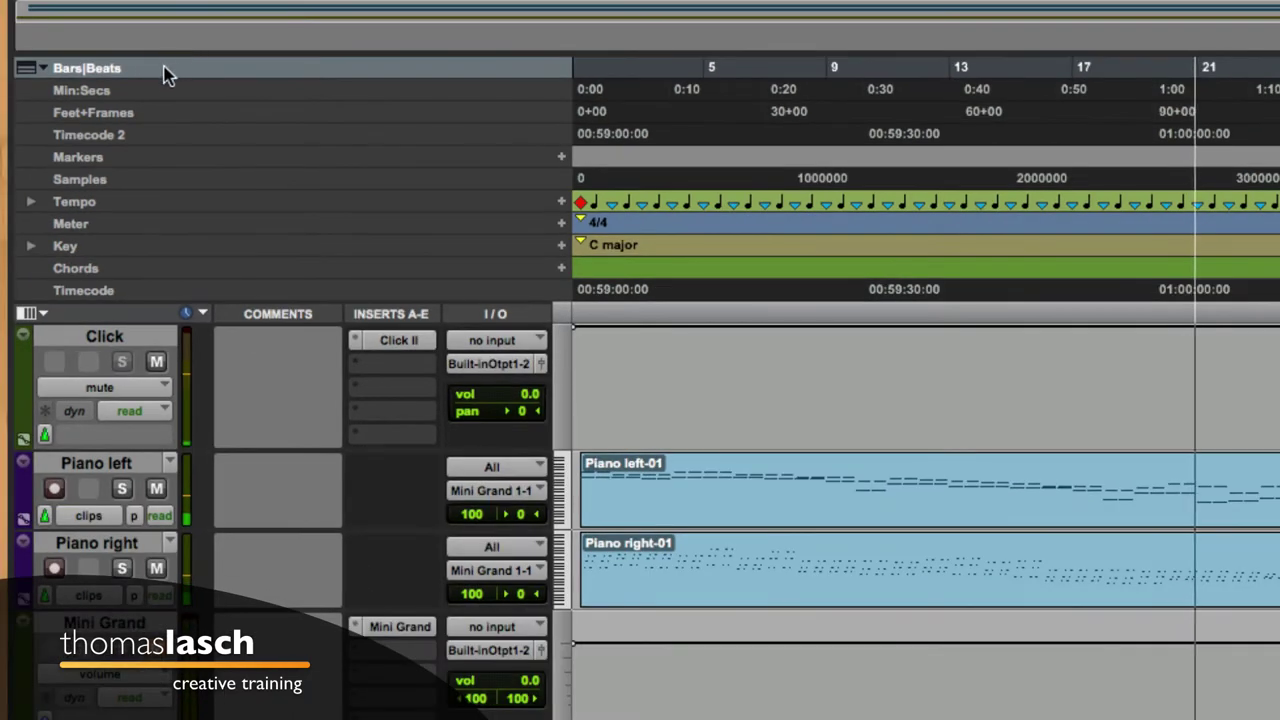
mouse_move(165, 76)
left_mouse_down()
mouse_move(161, 102)
mouse_move(166, 74)
left_mouse_up()
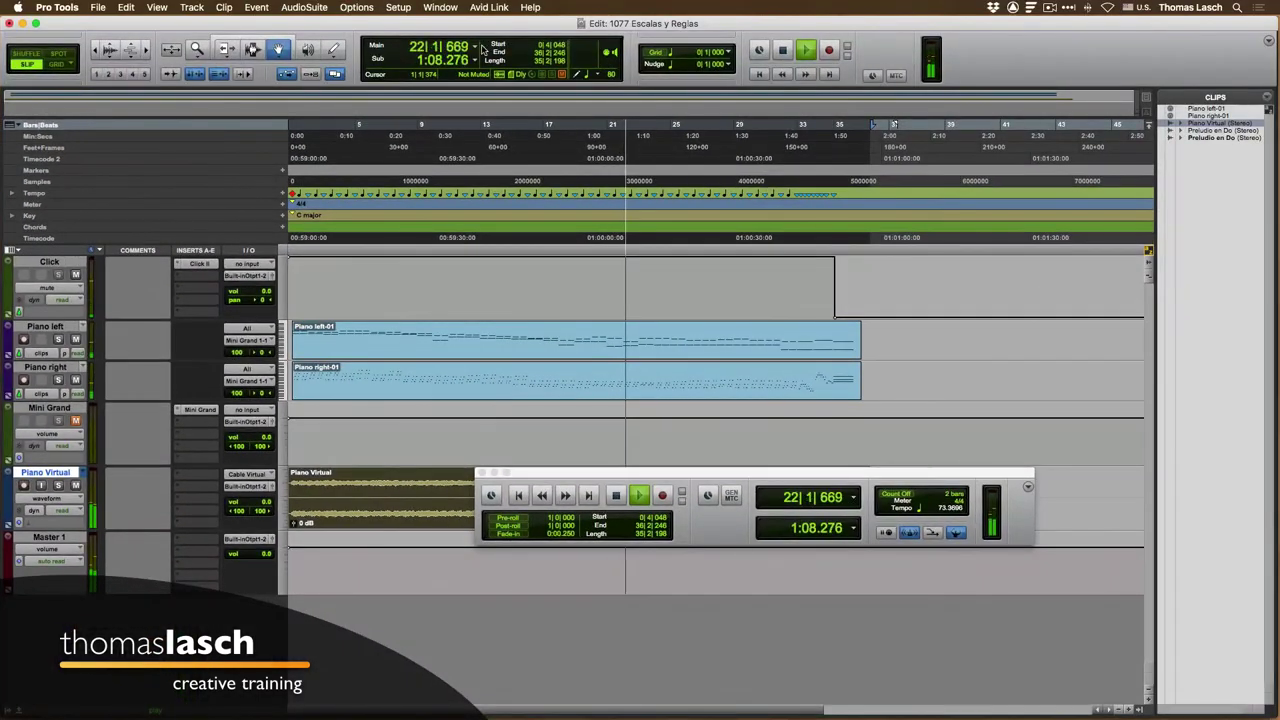
left_click(479, 48)
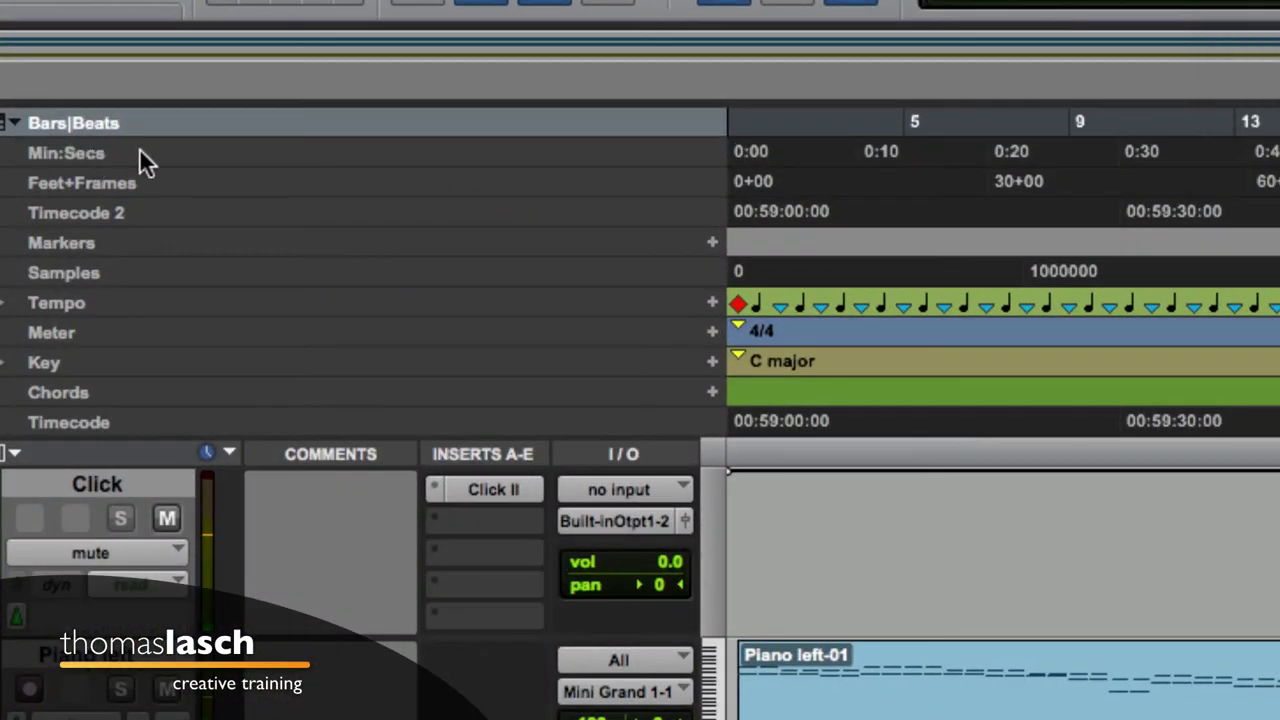
- Alternate the main time scale between the Min:Secs, Feet+Frames and Bars|Beats rulers, ending on Bars|Beats
left_click(140, 153)
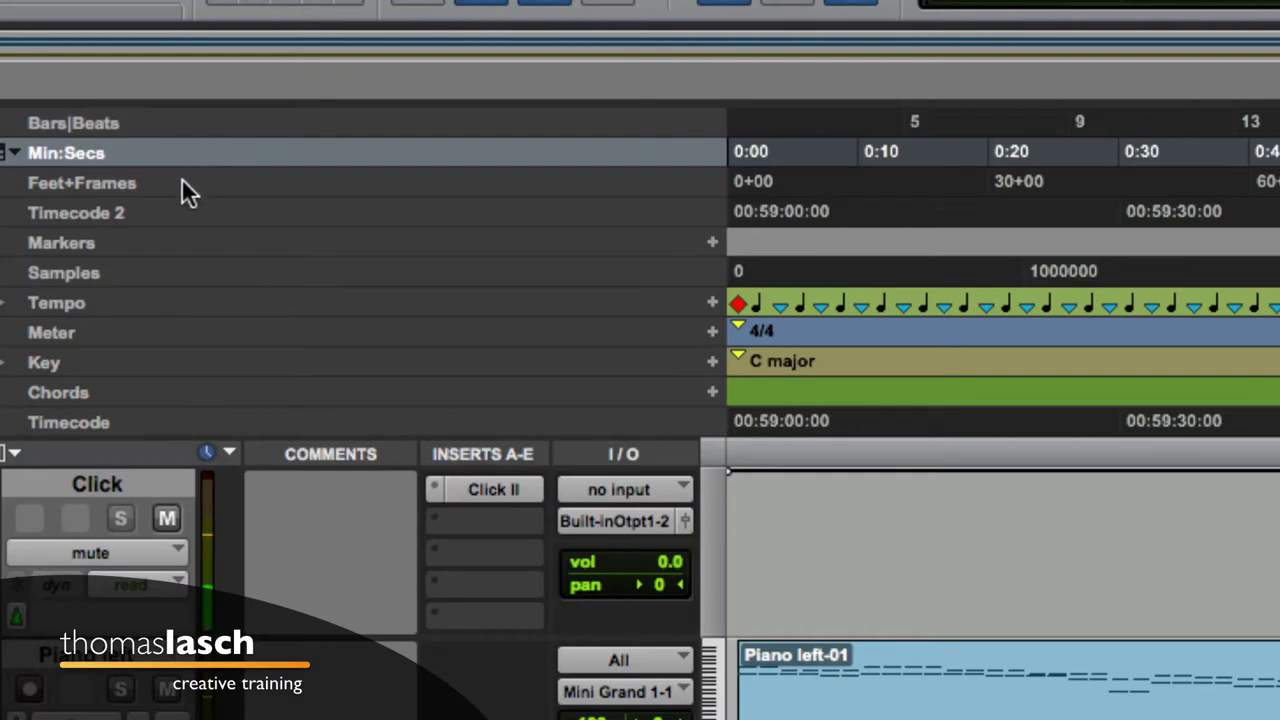
left_click(181, 183)
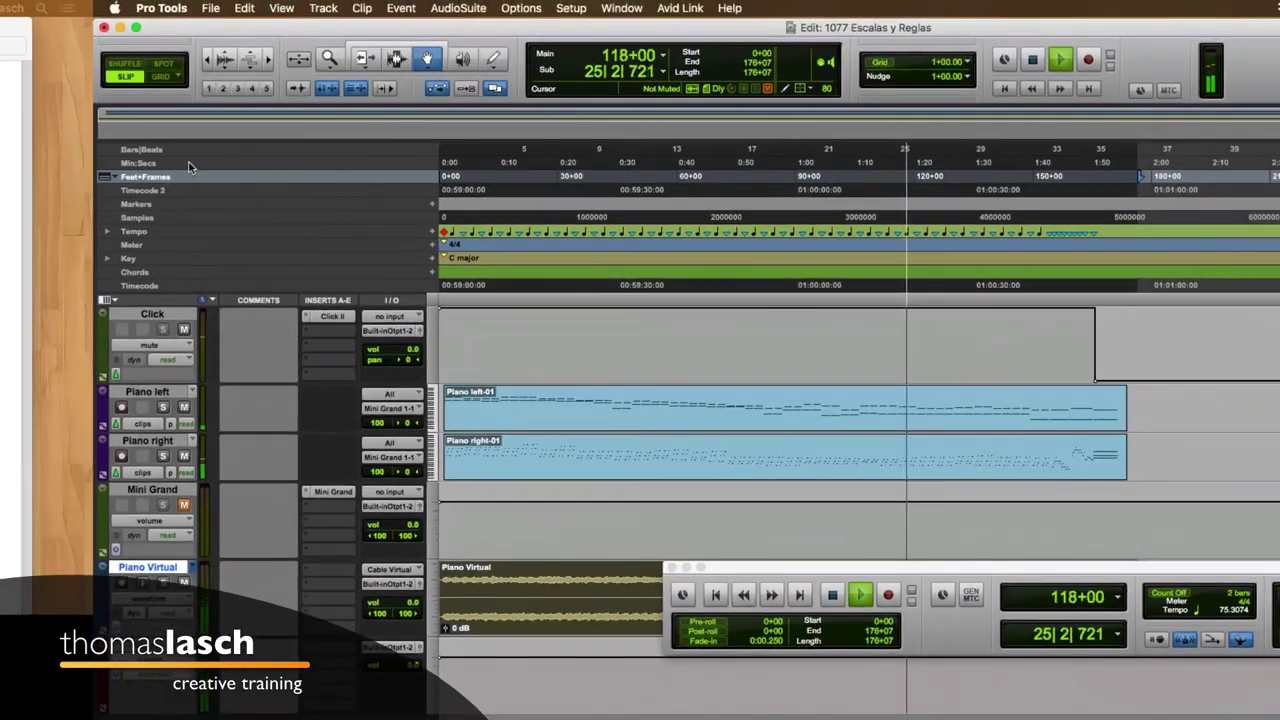
left_click(189, 162)
left_click(189, 150)
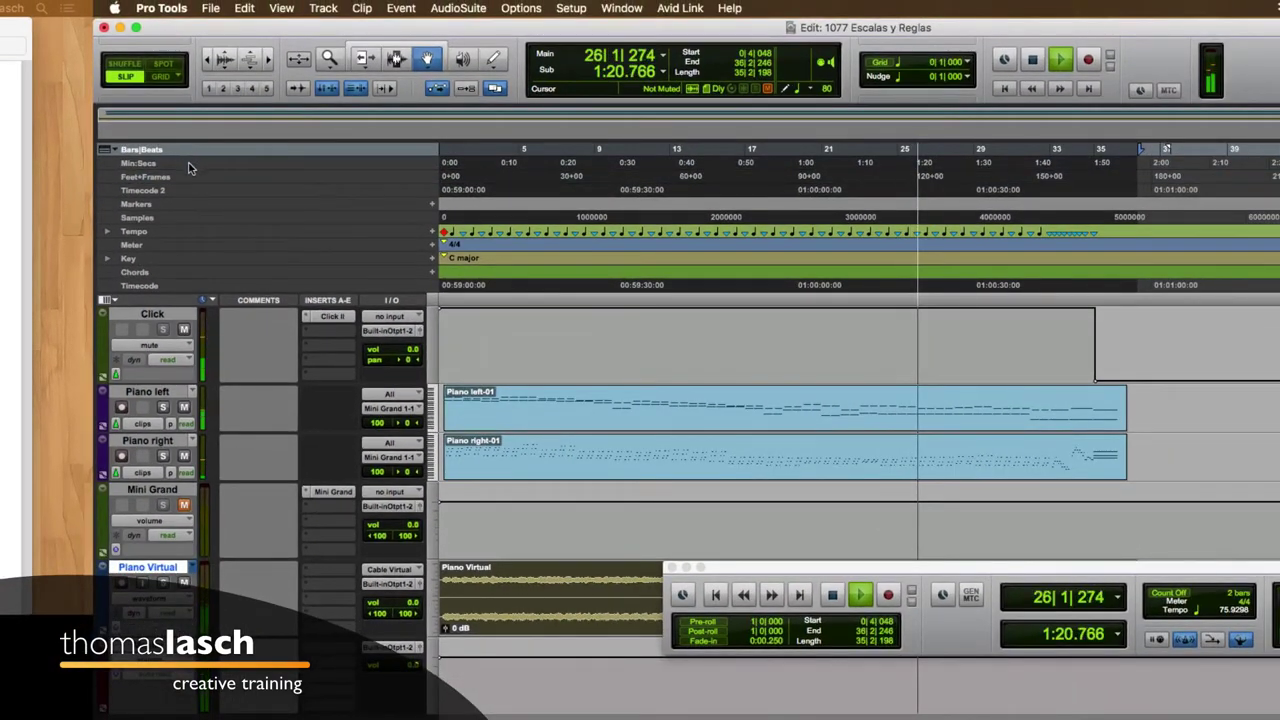
left_click(187, 163)
left_click(187, 176)
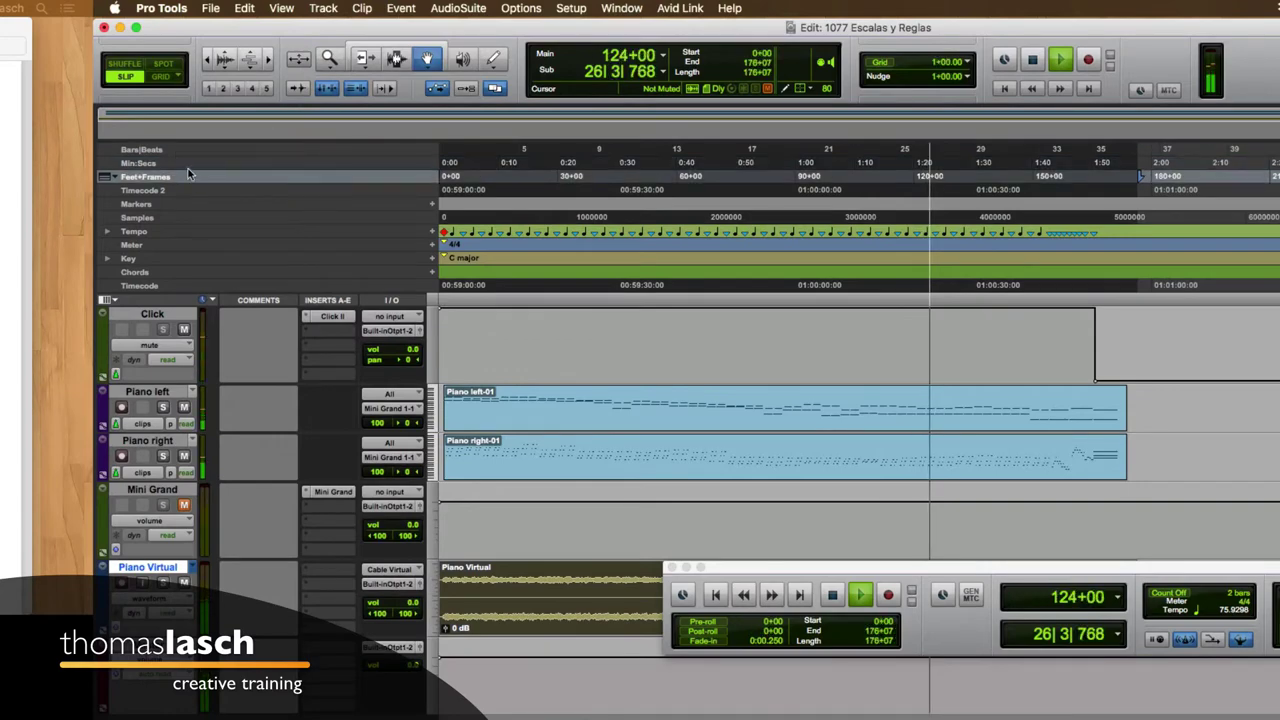
left_click(187, 163)
left_click(187, 150)
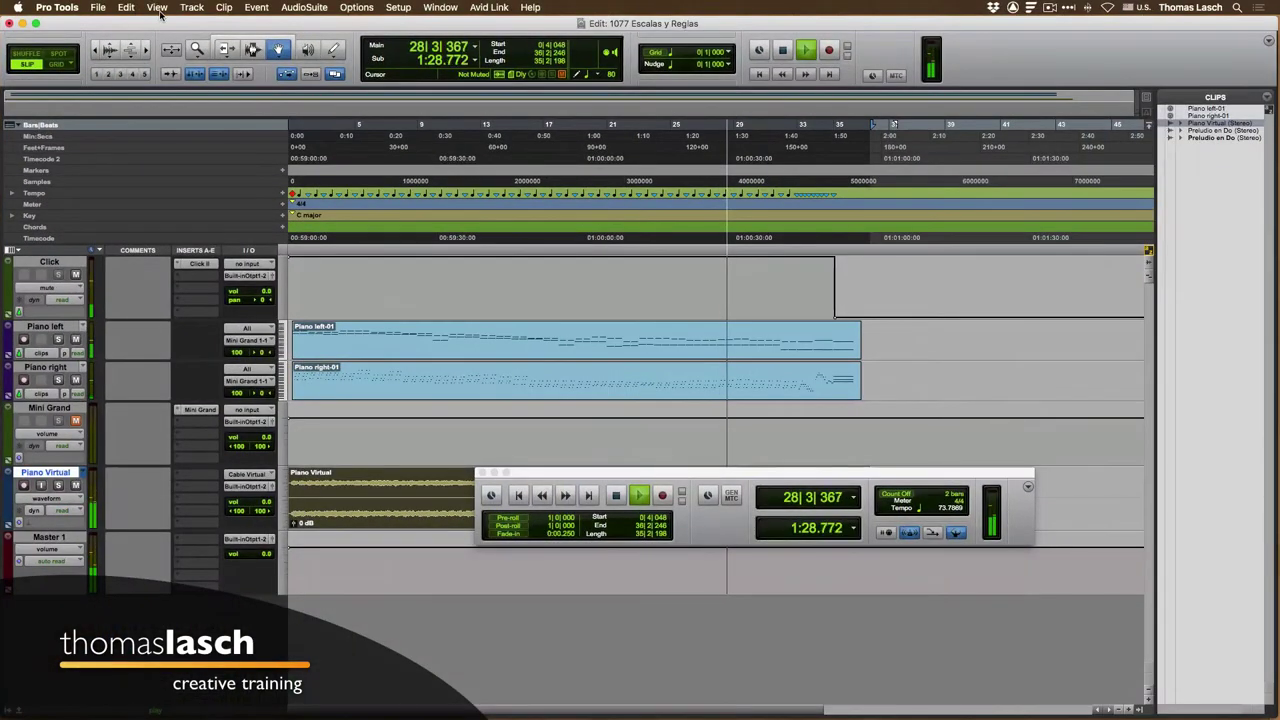
- Review the time scales available for the main counter and the list of rulers that can be displayed
left_click(158, 8)
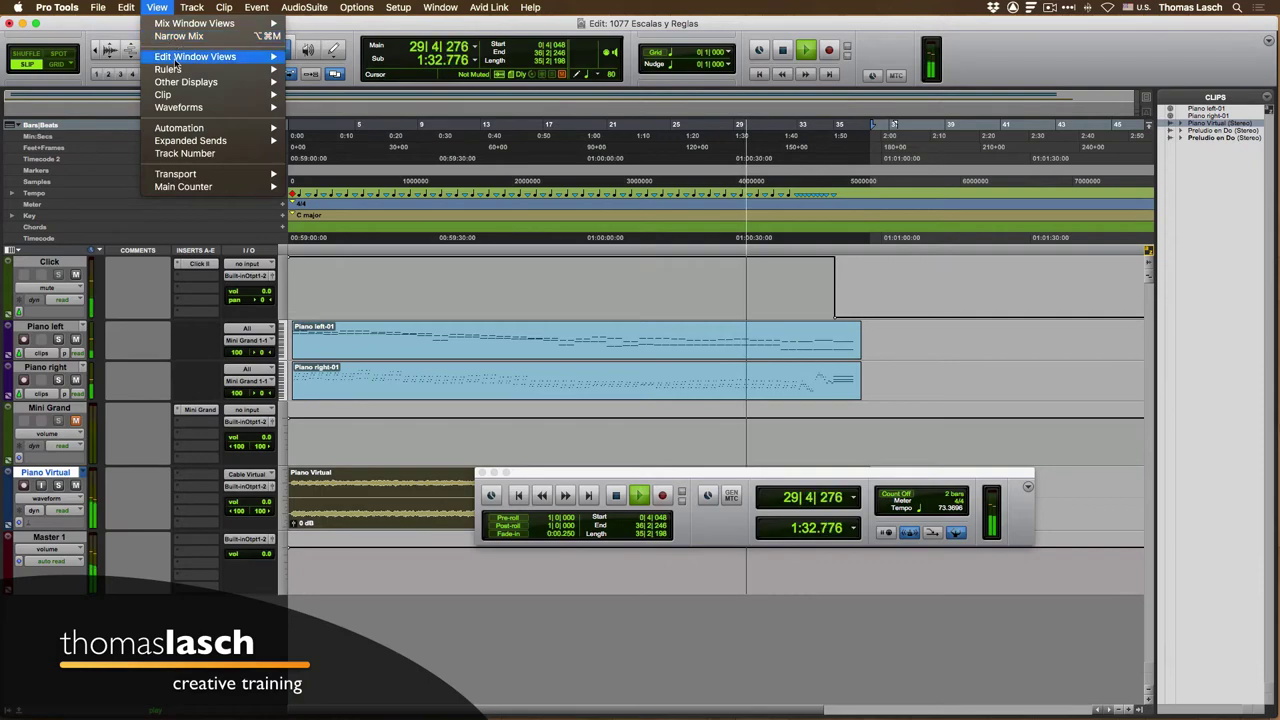
mouse_move(181, 189)
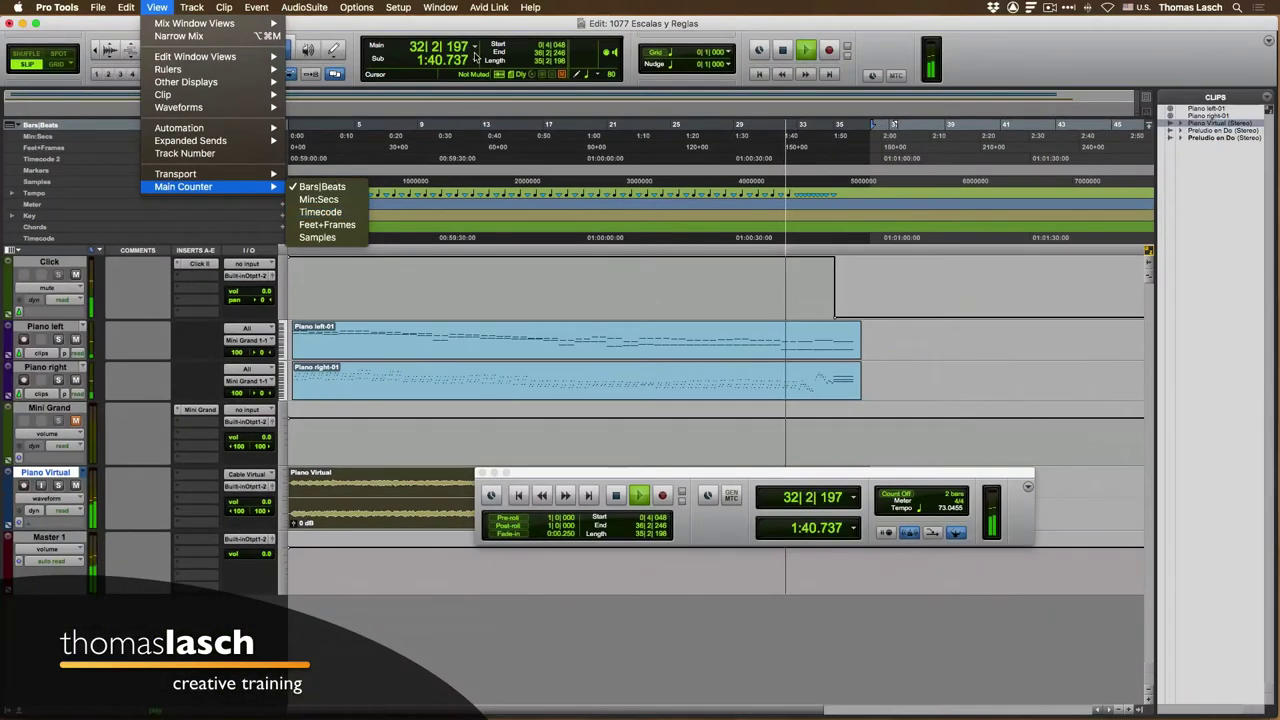
left_click(476, 56)
left_click(476, 48)
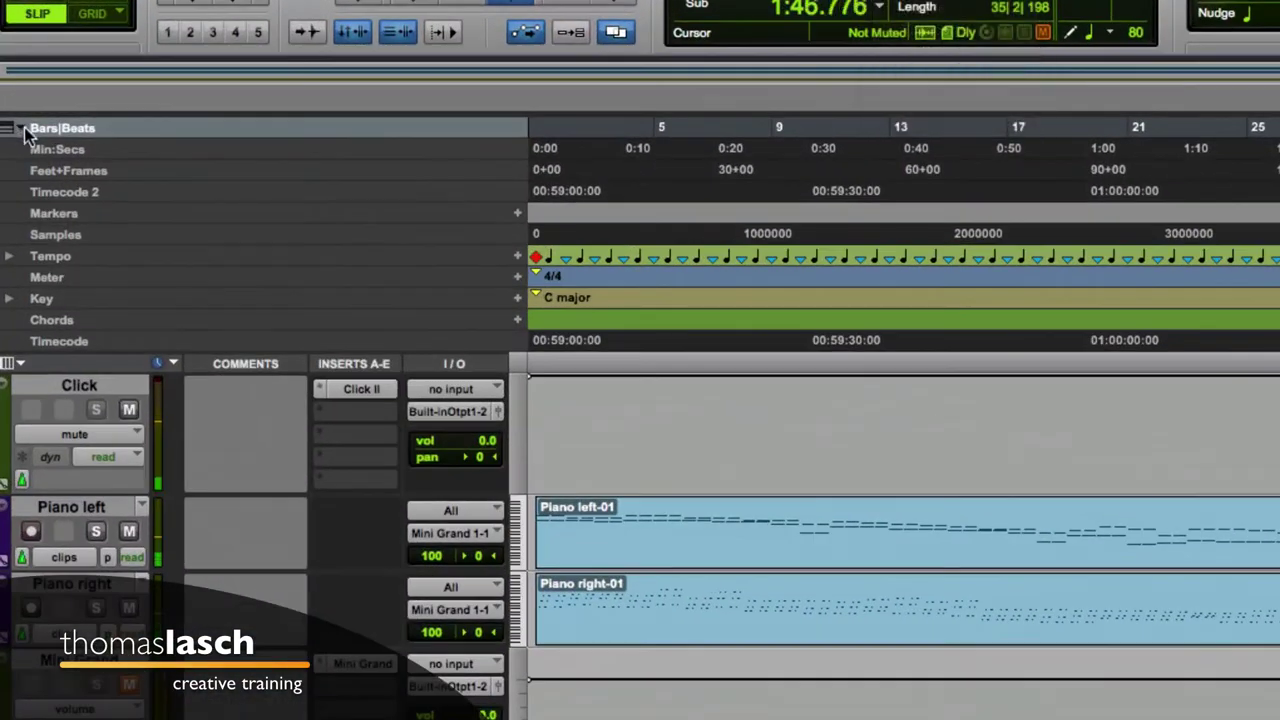
left_click(24, 132)
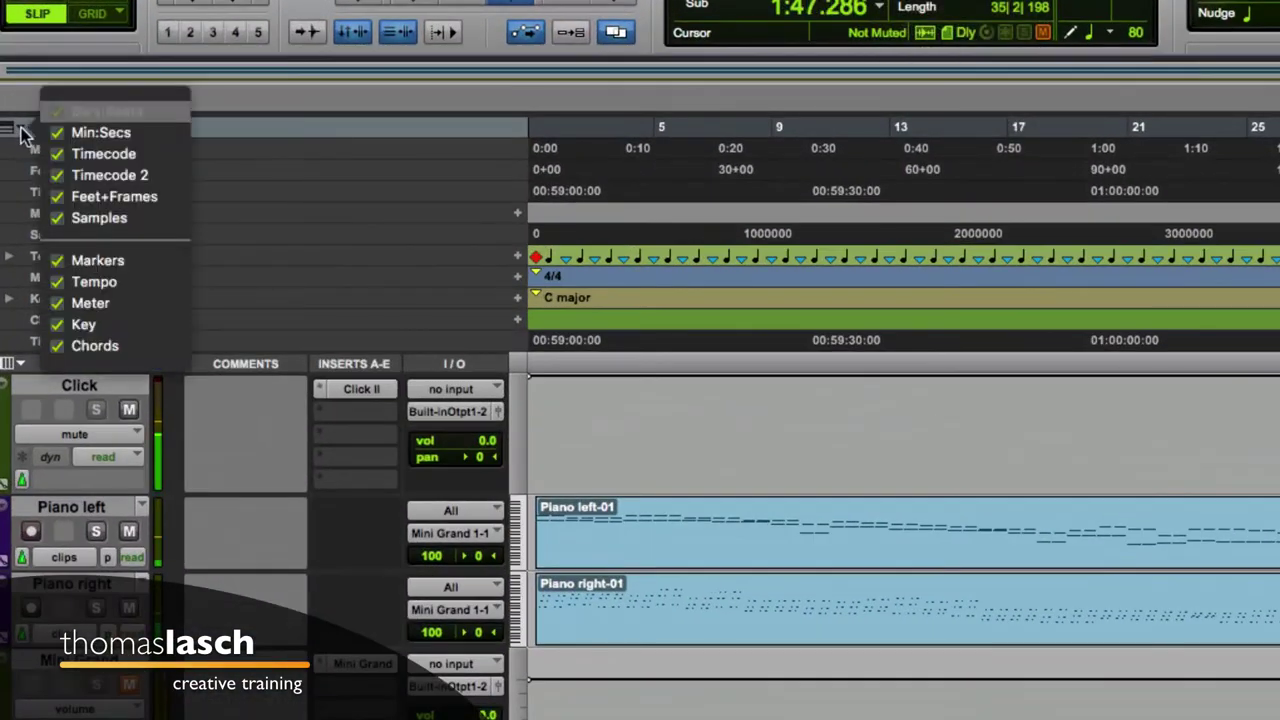
left_click(279, 137)
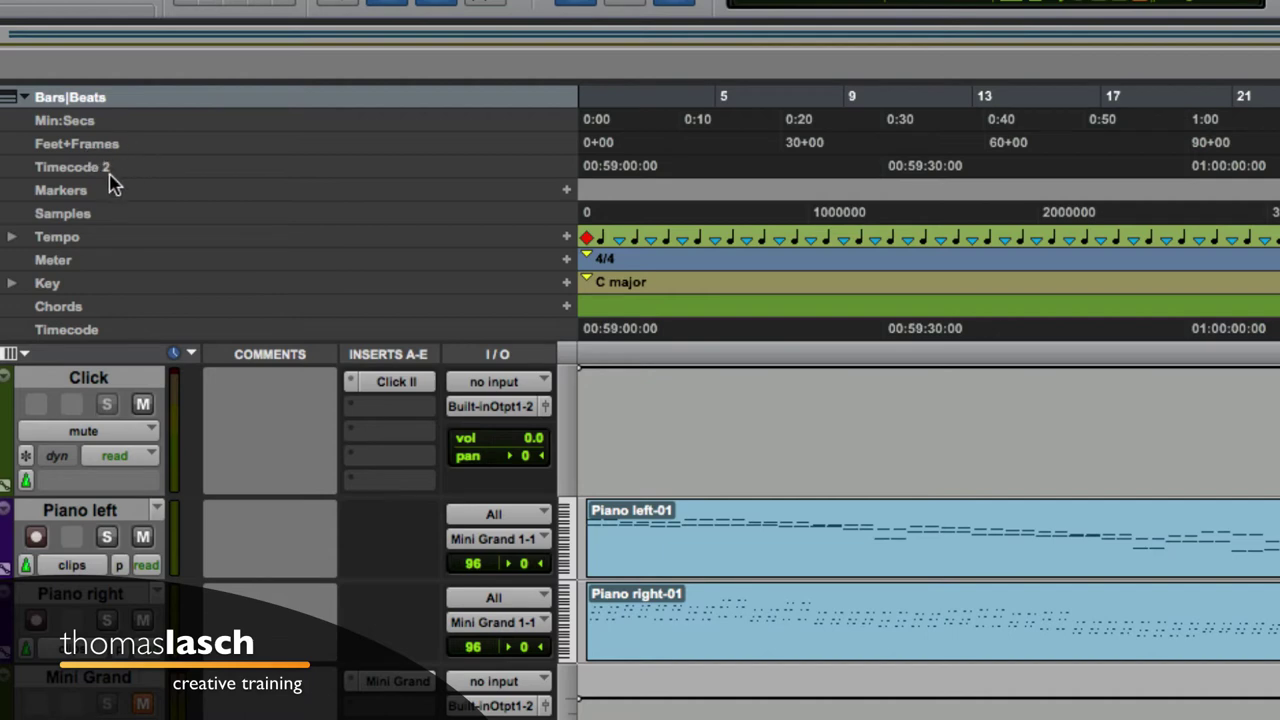
- Reorder the rulers, placing Timecode between Feet+Frames and Timecode 2, and Samples above Markers
left_click_drag(105, 335, 108, 172)
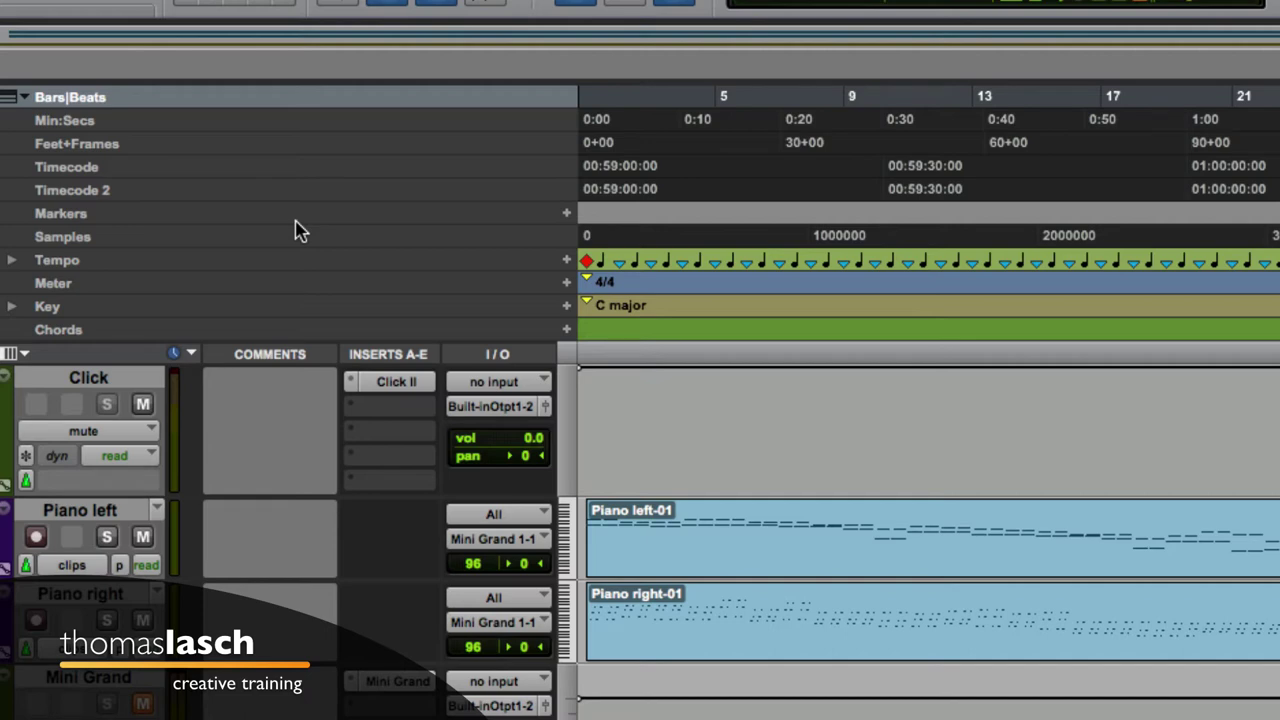
left_click_drag(251, 240, 252, 208)
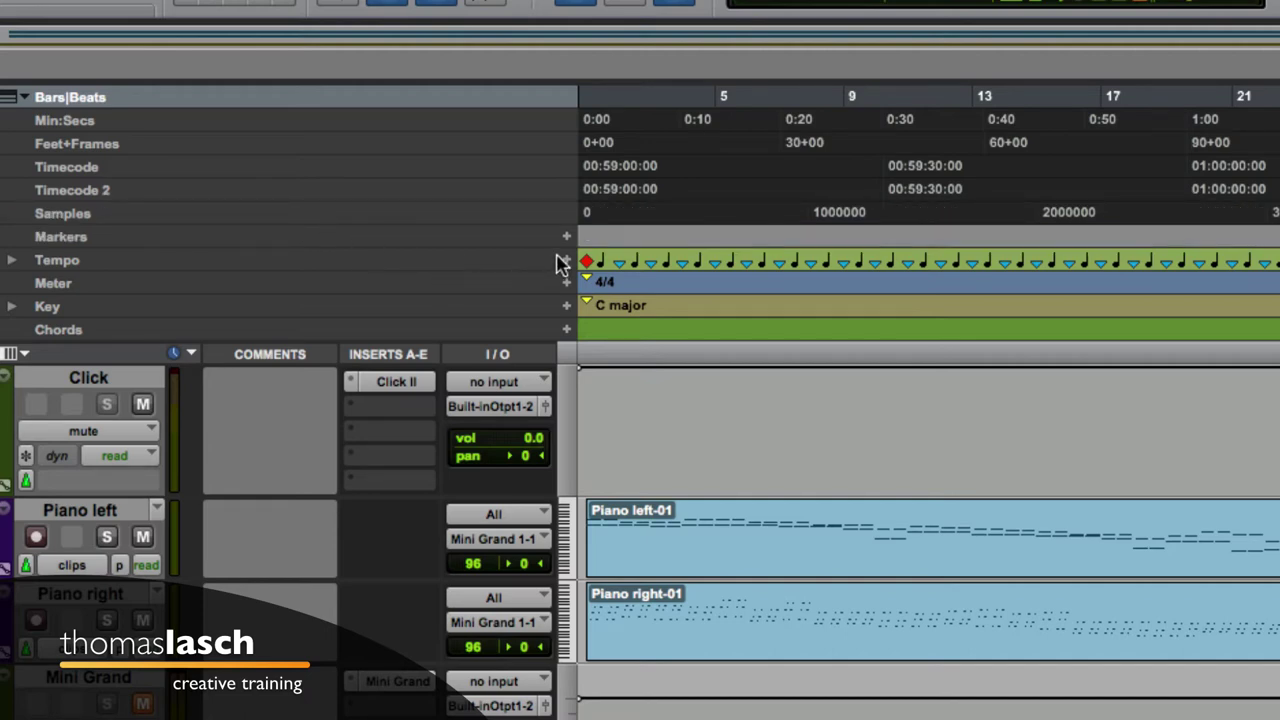
left_click(596, 290)
left_click(647, 305)
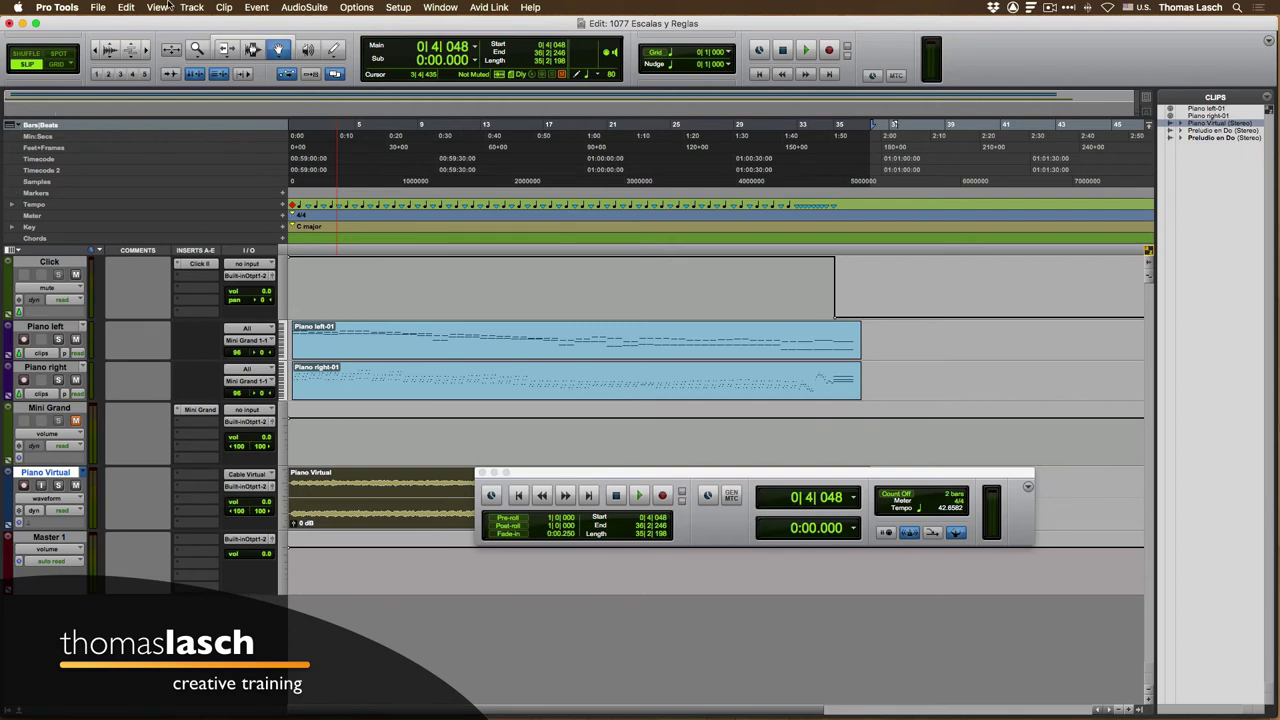
- Toggle all the optional rulers off and on again at once from the list of rulers
left_click(18, 127)
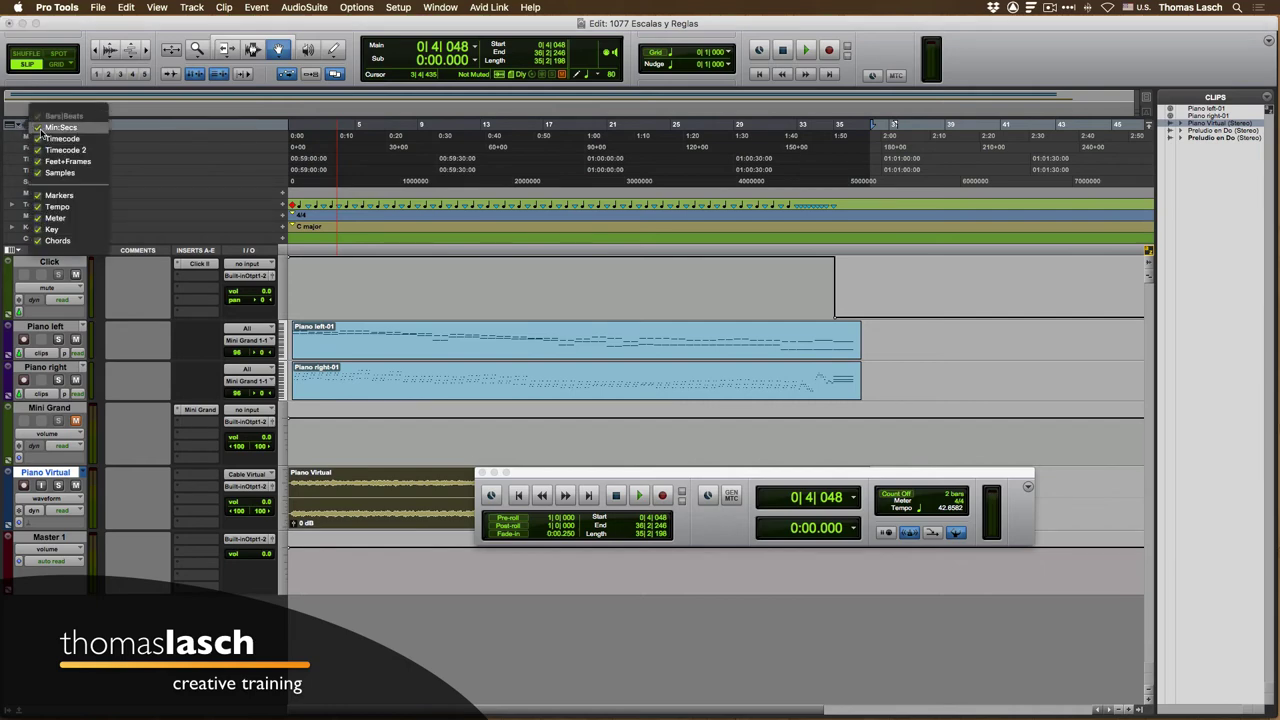
left_click(41, 132, "alt")
left_click(41, 132, "alt")
left_click(176, 153)
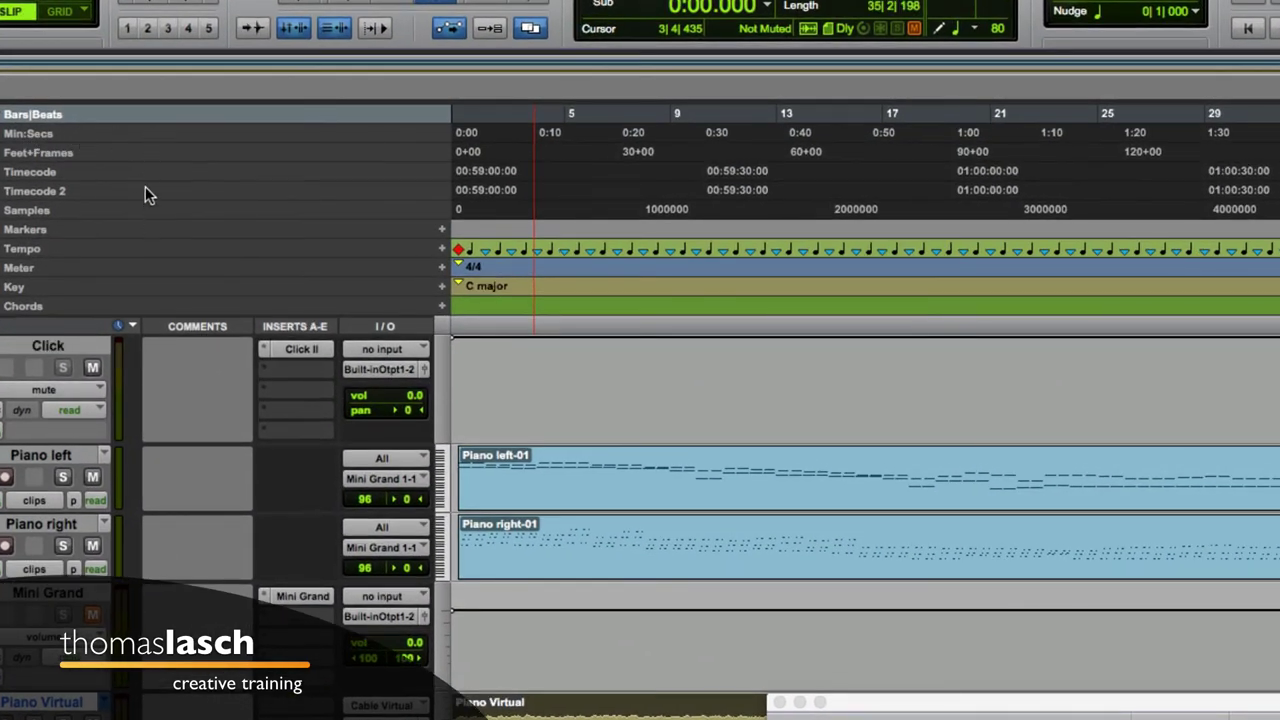
- Hide the Timecode 2, Timecode, Samples, Chords, Feet+Frames and Markers rulers
left_click(165, 189, "alt")
left_click(165, 170, "alt")
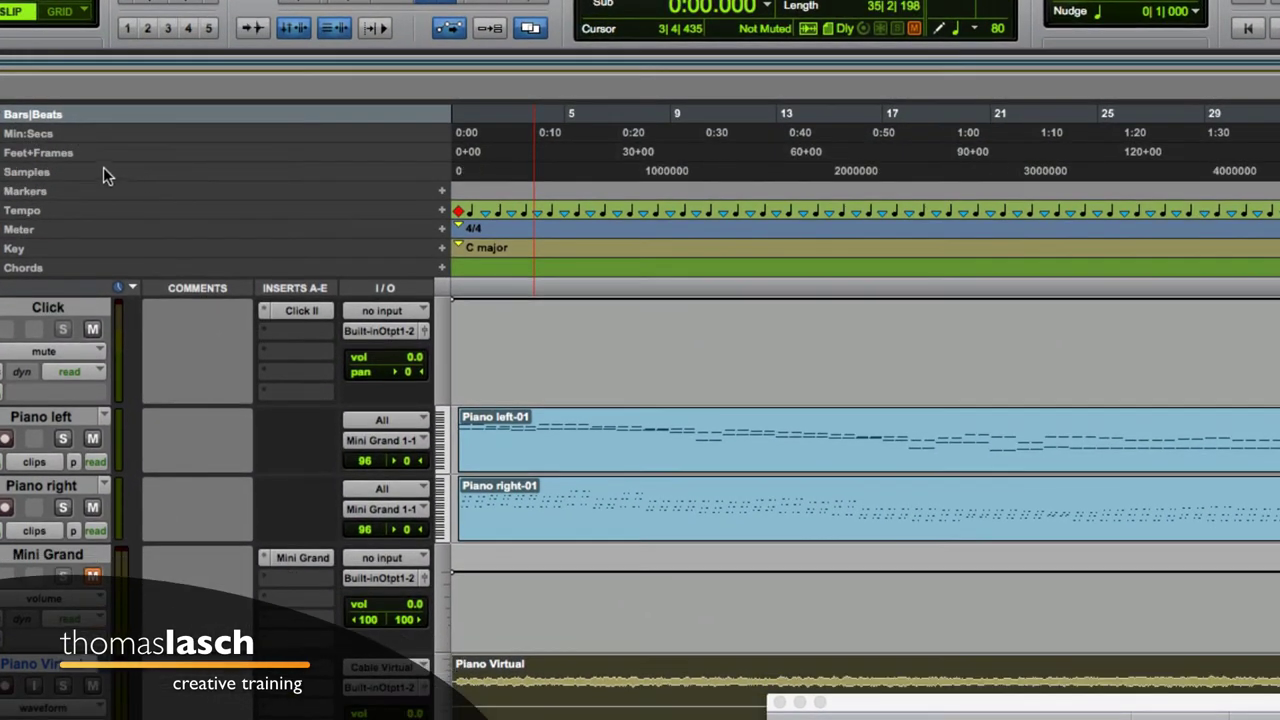
left_click(35, 175, "alt")
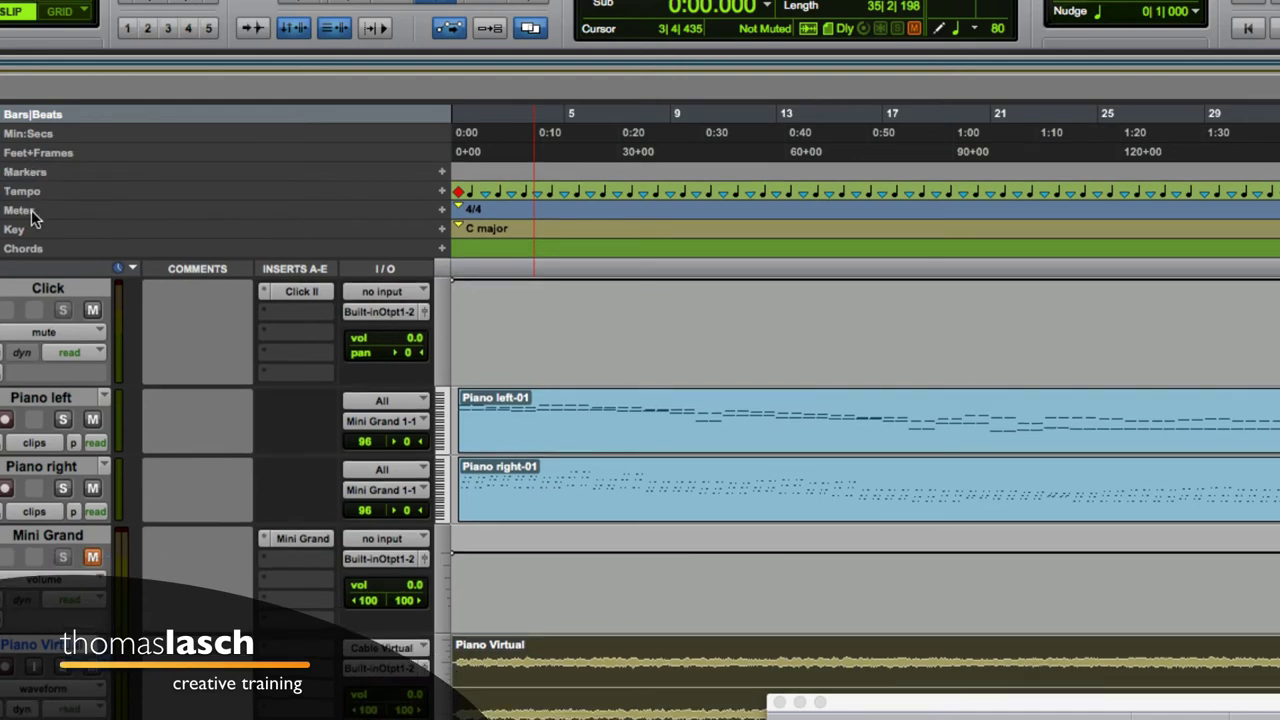
left_click(33, 250, "alt")
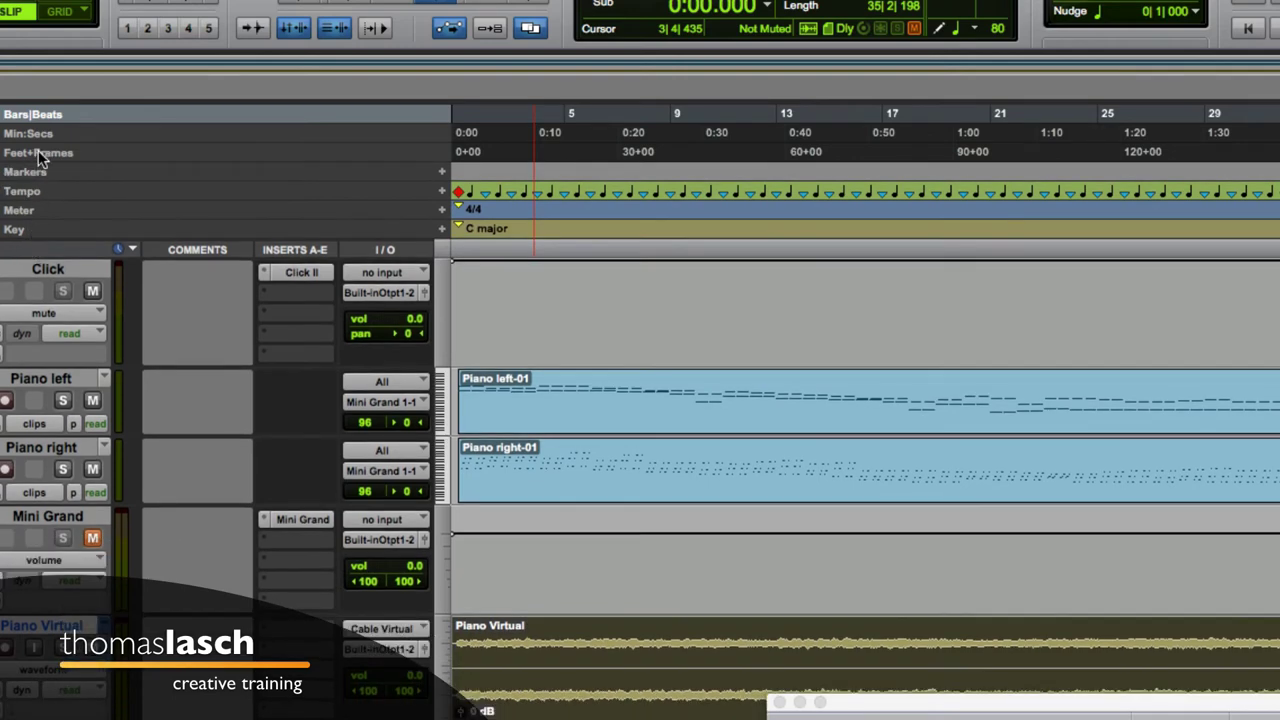
left_click(38, 151, "alt")
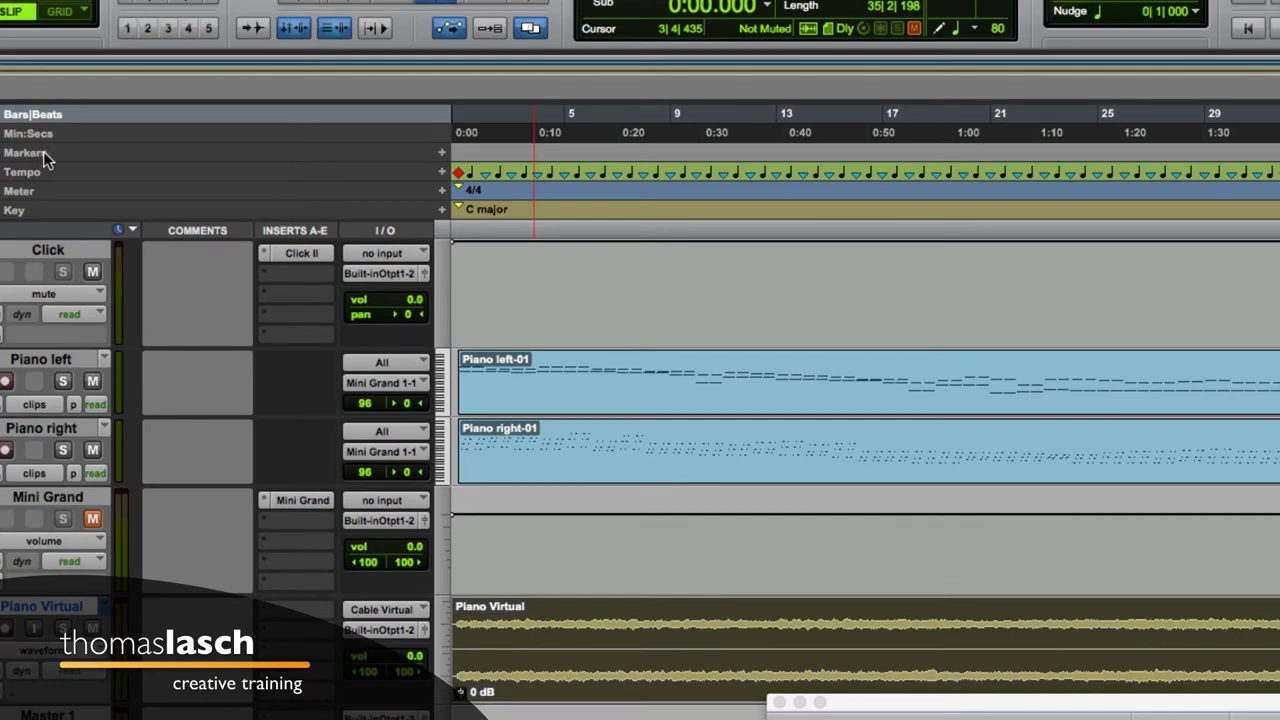
left_click(43, 153, "alt")
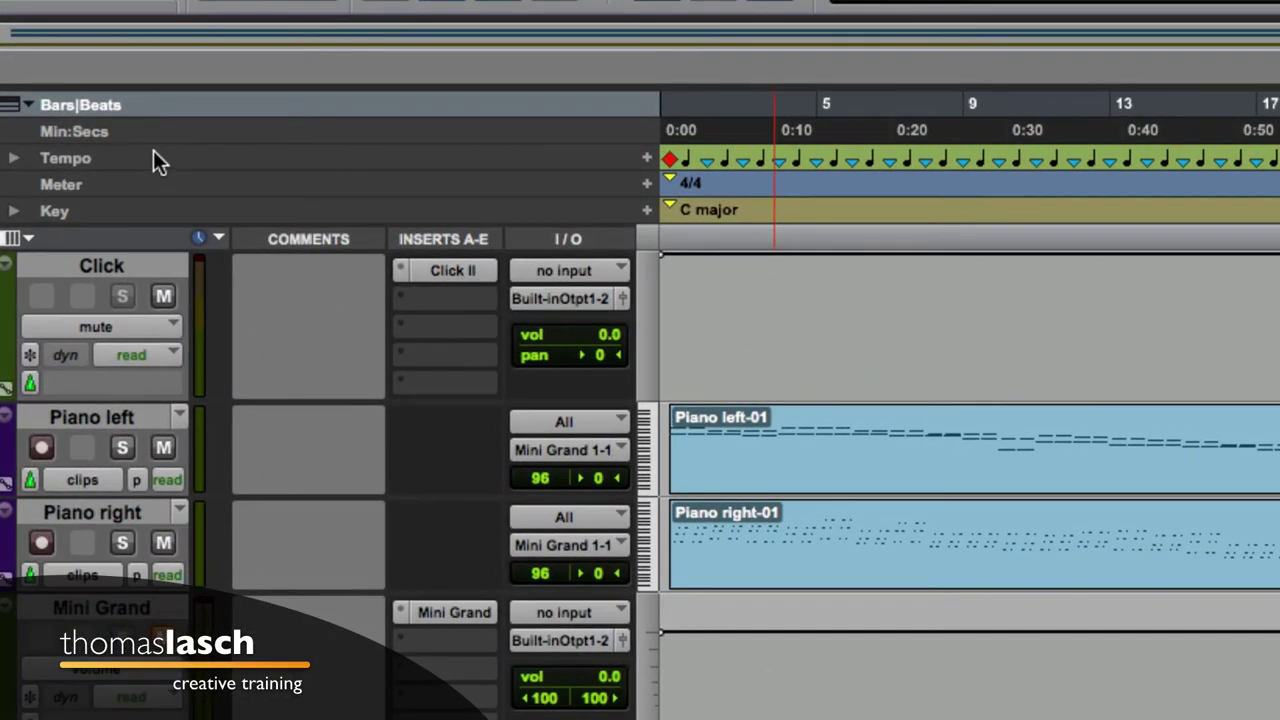
- Place the Tempo ruler above the Min:Secs ruler and redisplay all the hidden rulers at once
left_click_drag(153, 152, 158, 181)
left_click_drag(161, 134, 159, 170)
left_click(15, 105)
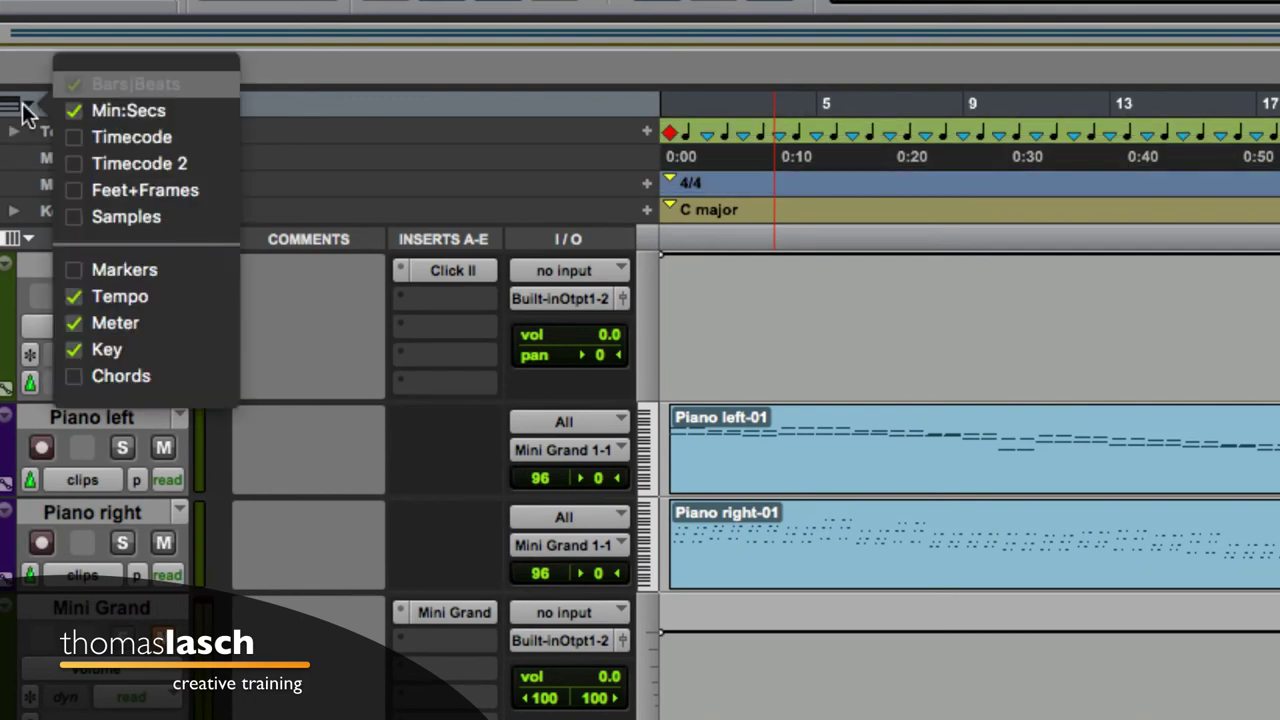
left_click(67, 137, "alt")
left_click(293, 161)
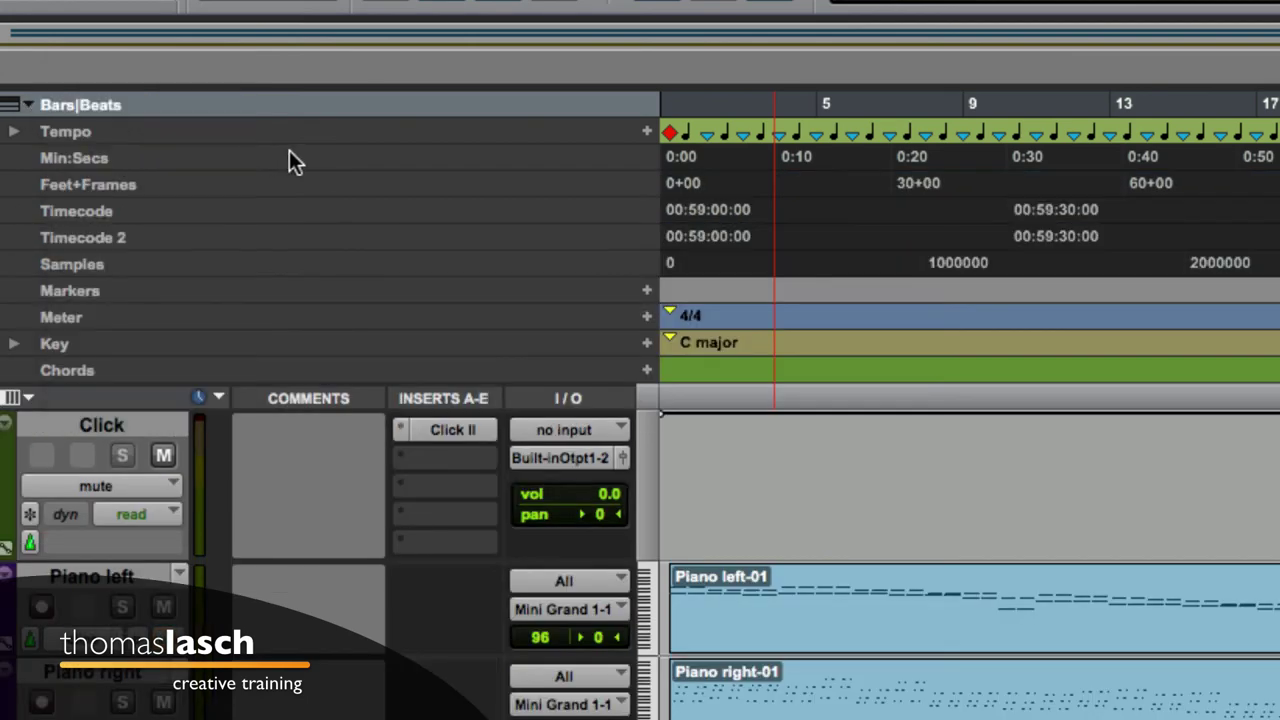
- Move the Feet+Frames ruler above Min:Secs and the Timecode ruler below Samples
left_click_drag(245, 181, 243, 155)
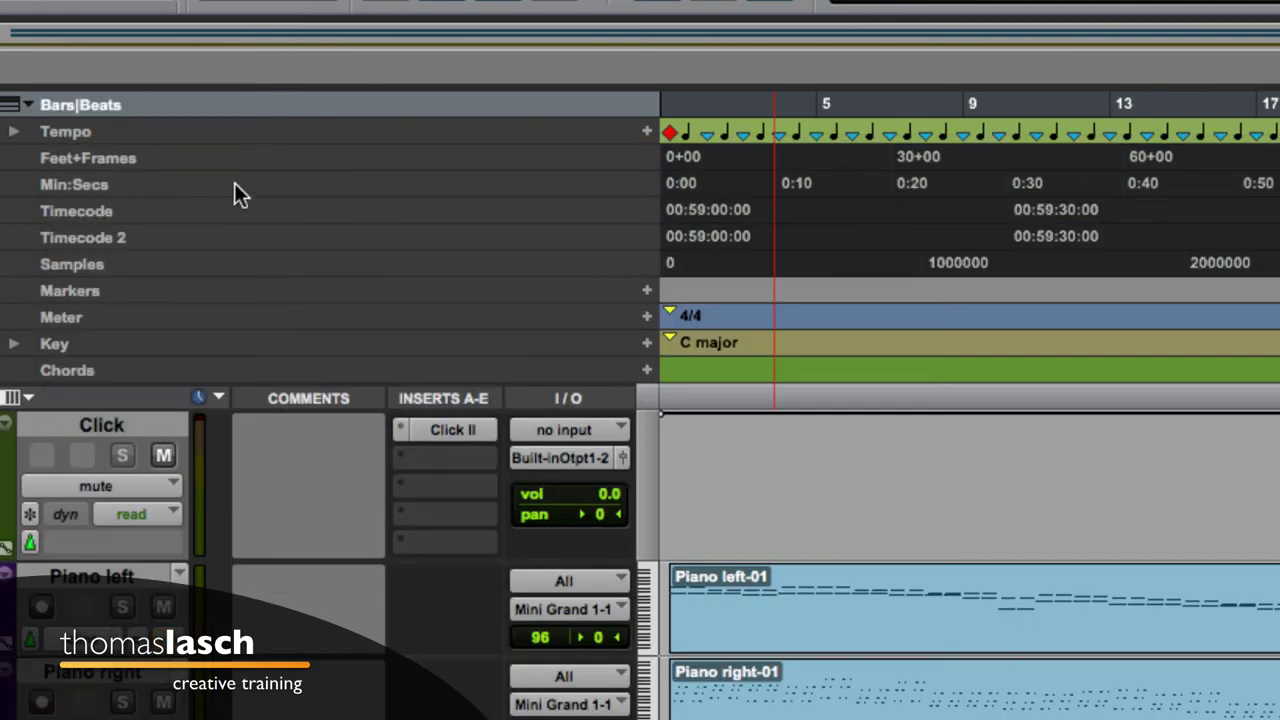
left_click_drag(217, 205, 203, 266)
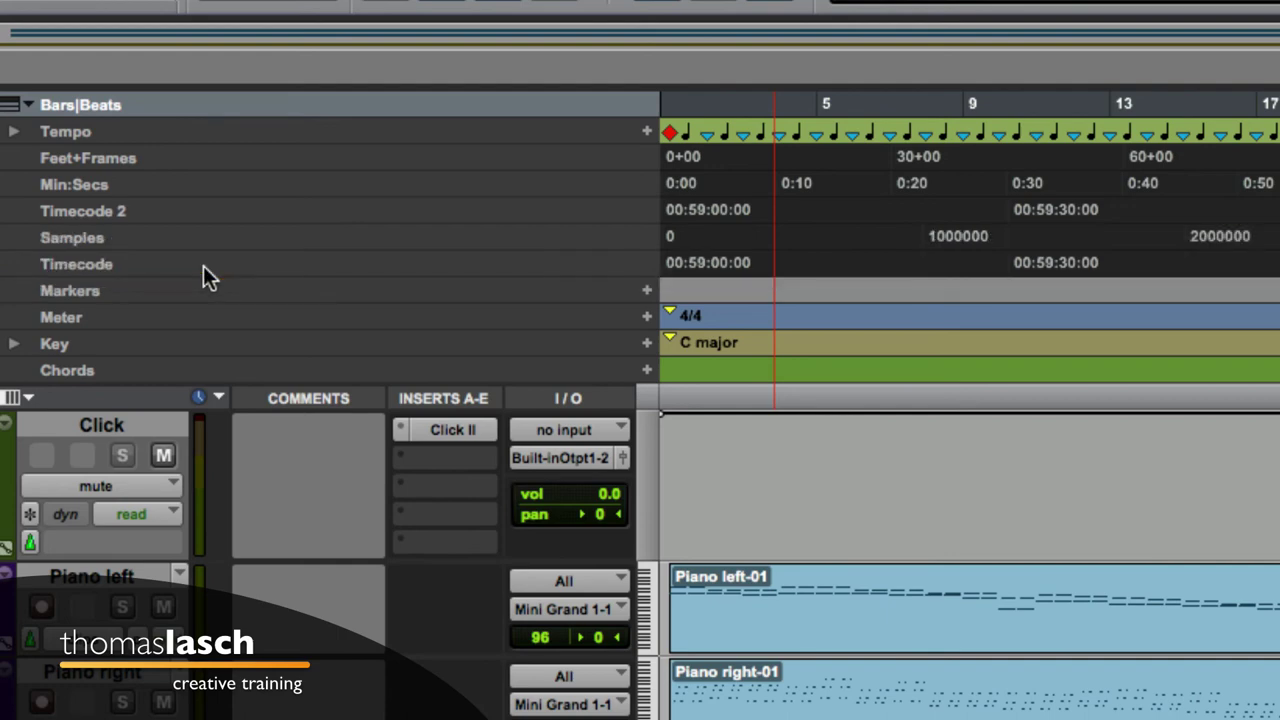
- Hide the Samples, Feet+Frames, Timecode 2, Timecode and Chords rulers directly from the ruler area
left_click(127, 243, "alt")
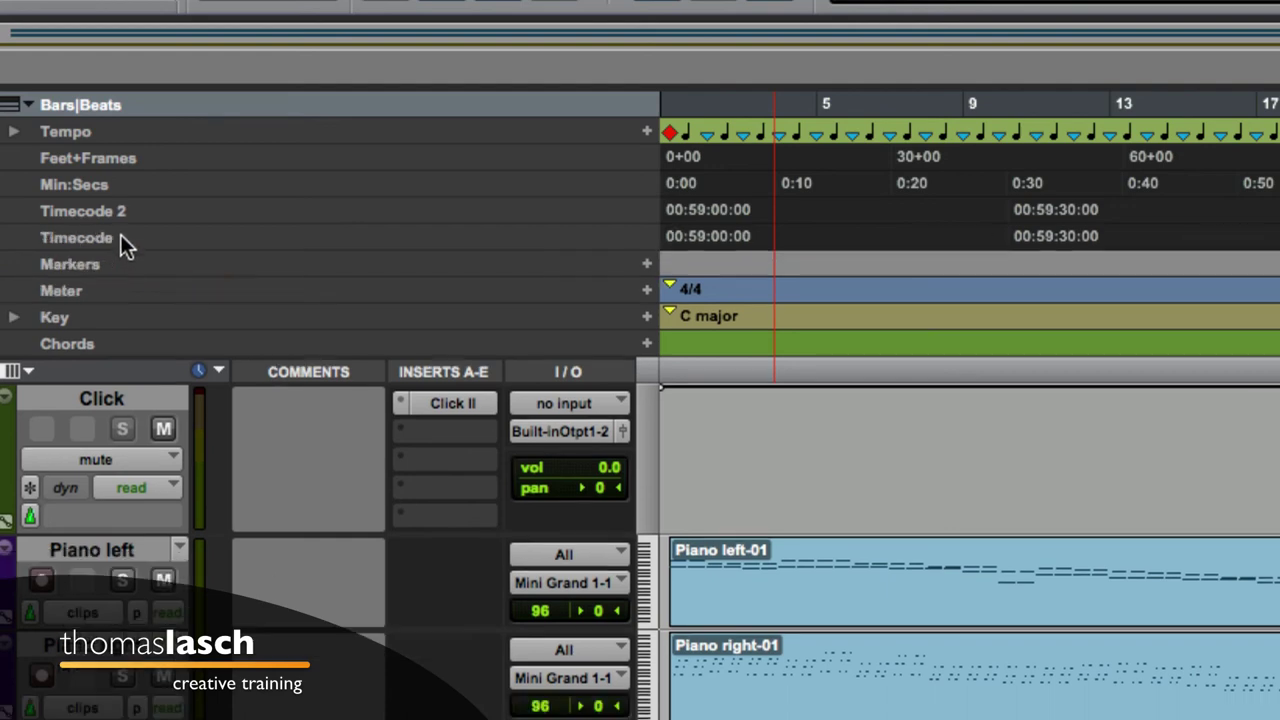
left_click(110, 161, "alt")
left_click(103, 184, "alt")
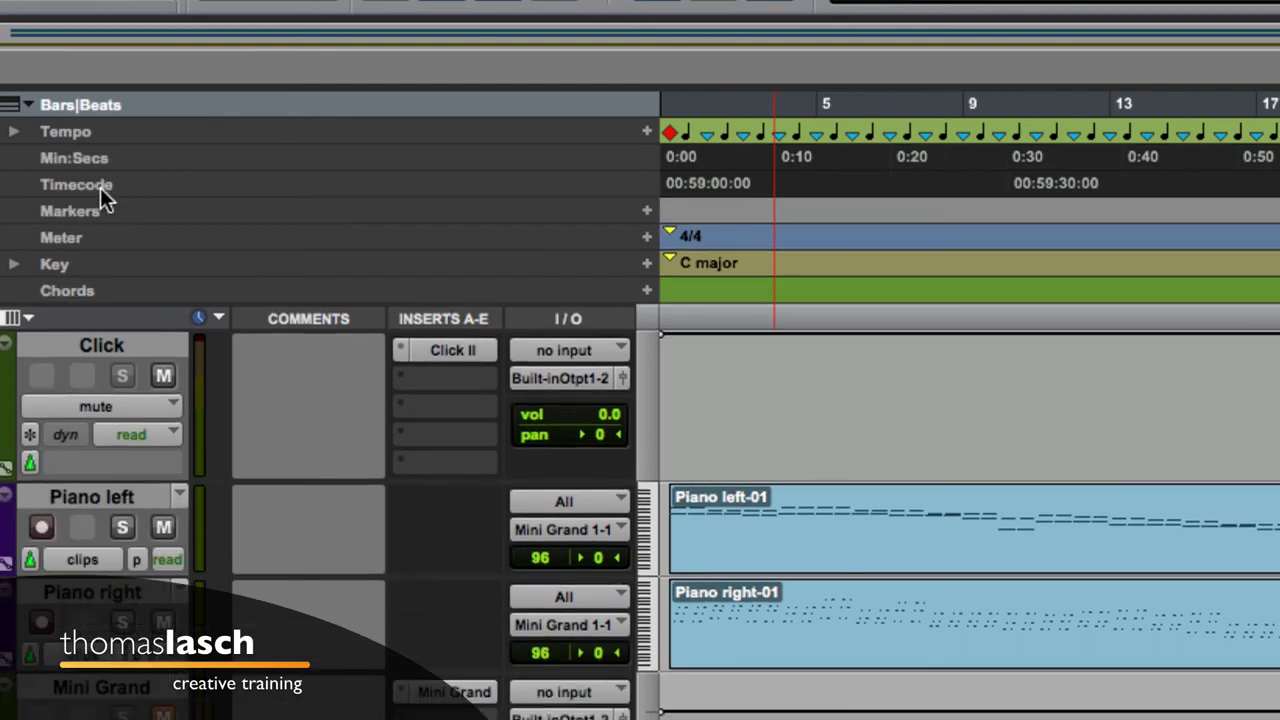
left_click(100, 187, "alt")
left_click(72, 262, "alt")
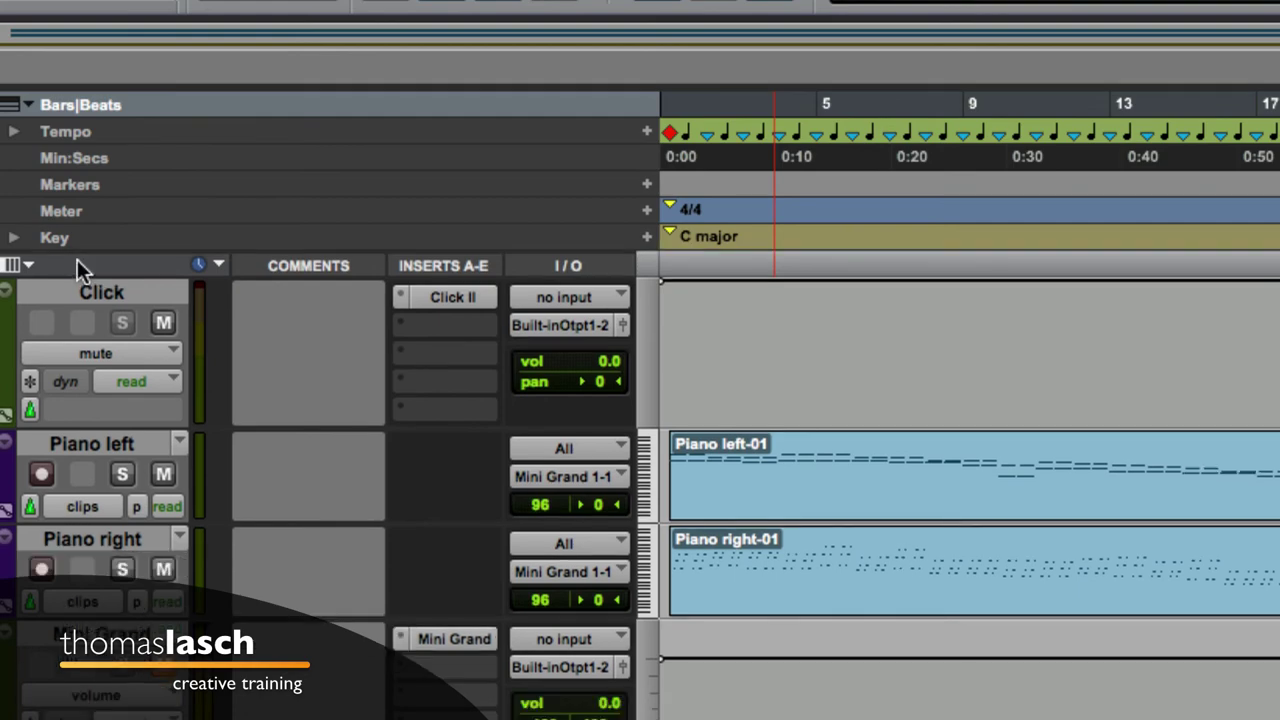